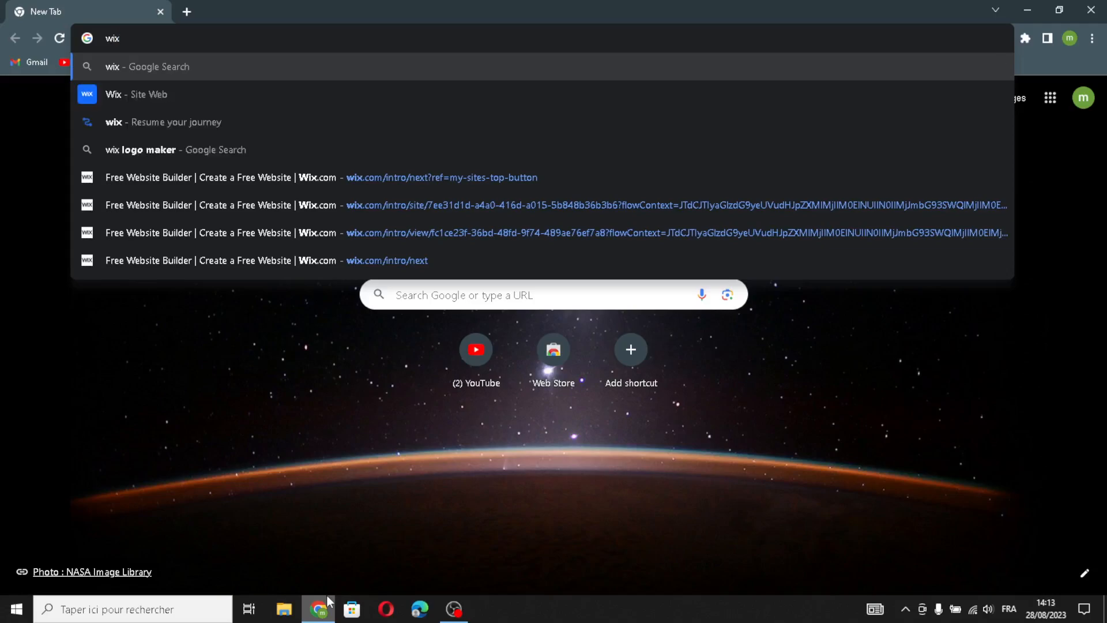
# Open Wix Studio and start a new site built with the Wix Editor.
pyautogui.scroll(-3, 215, 565)
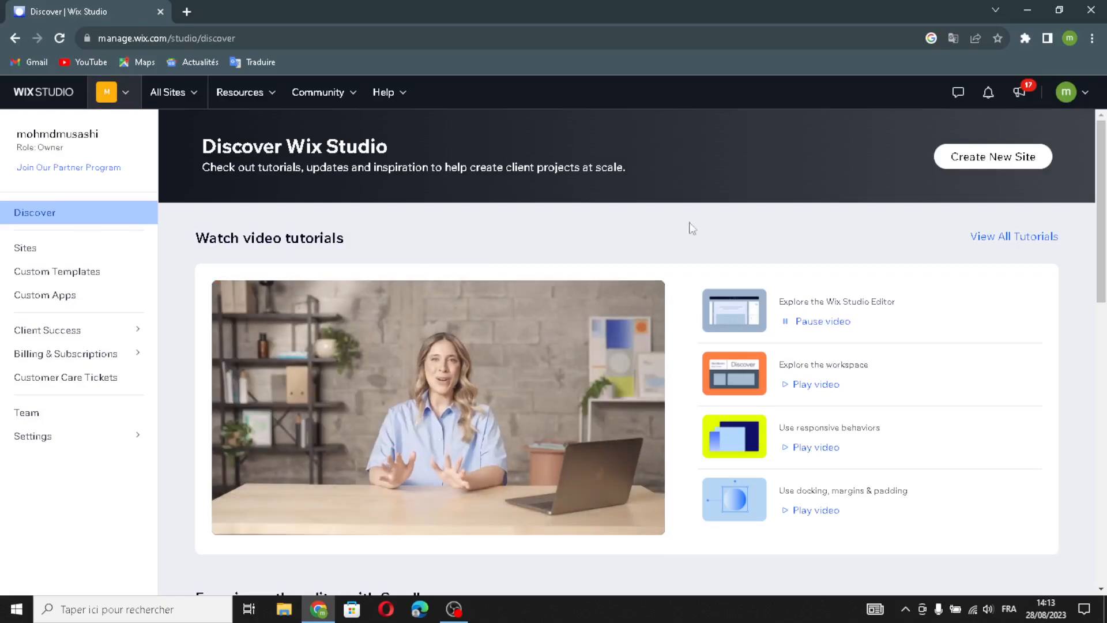
pyautogui.click(953, 154)
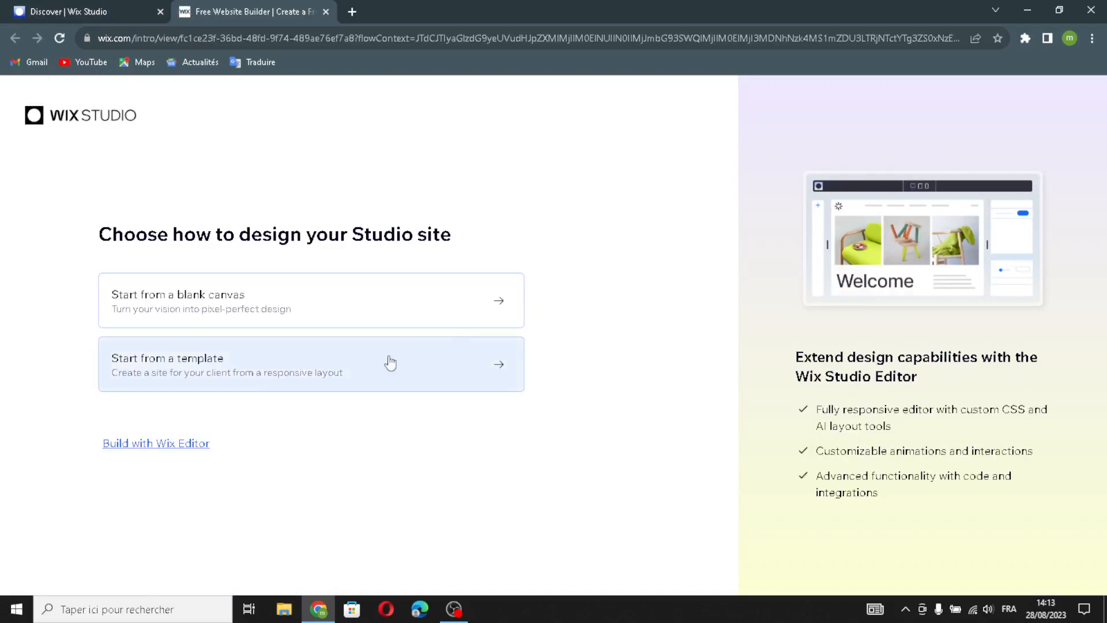
pyautogui.click(164, 450)
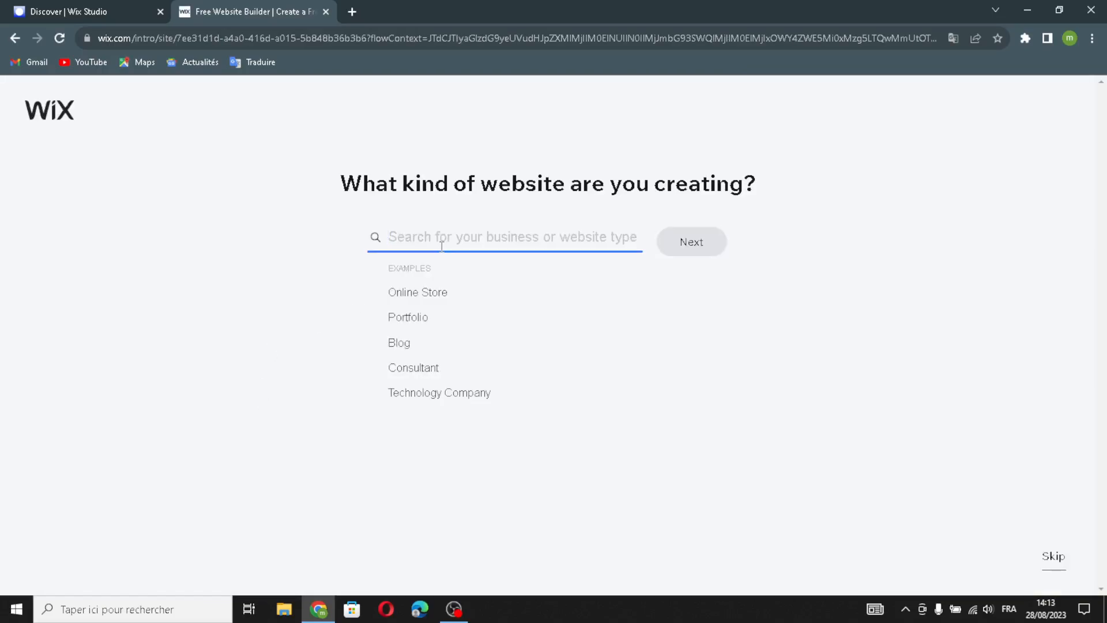
# Search the website types for "speciality diet food" and choose Online Healthy Food Store as the kind of website.
pyautogui.write('speci')
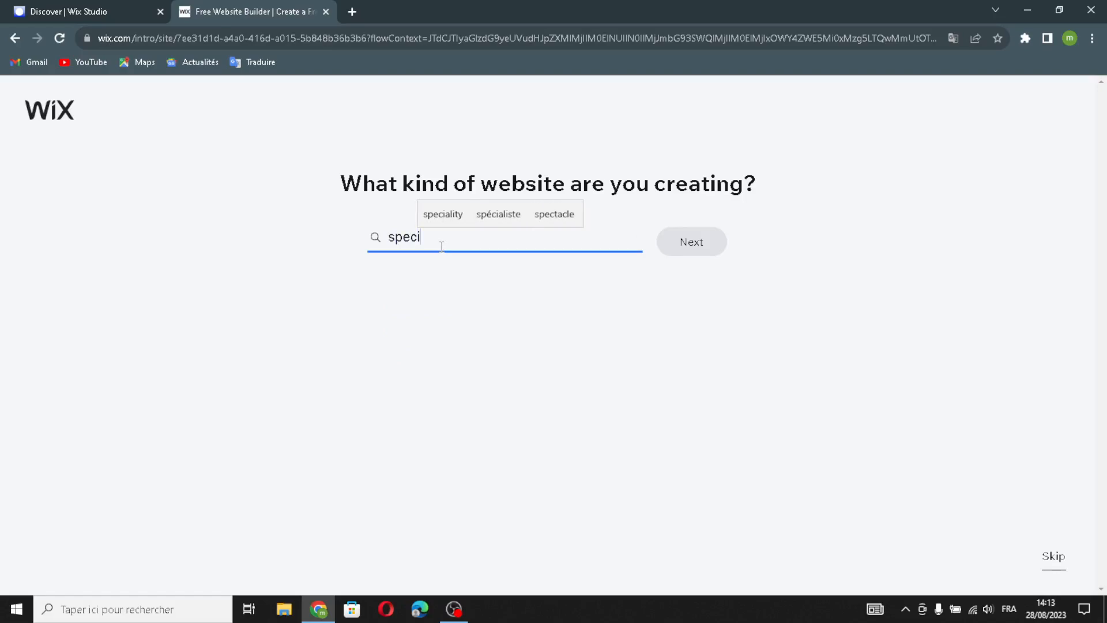
pyautogui.write('ality diet')
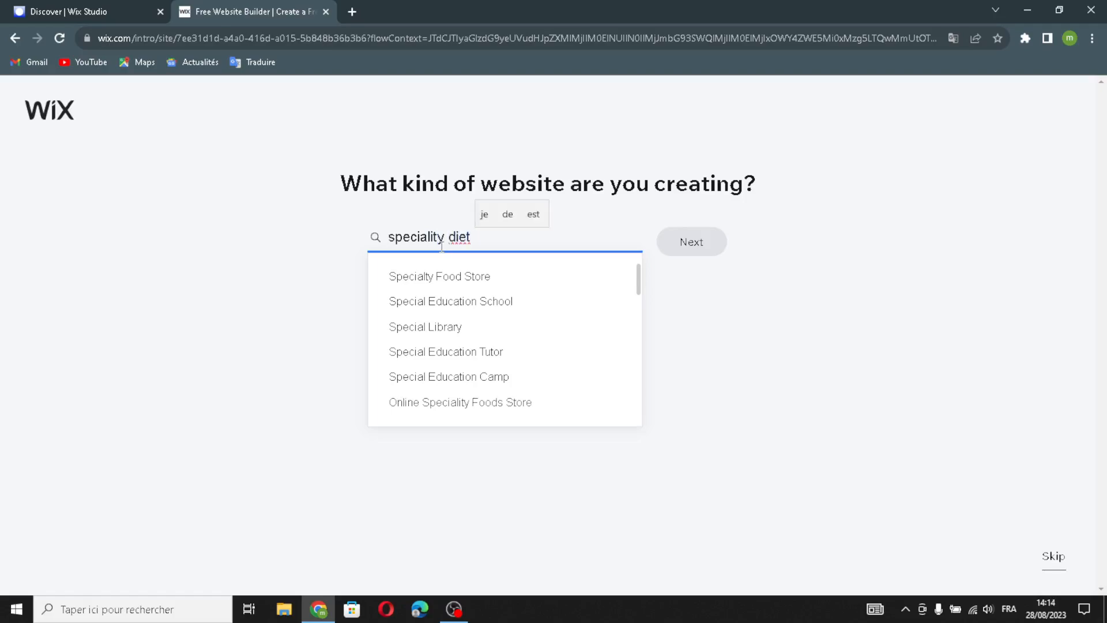
pyautogui.write(' food')
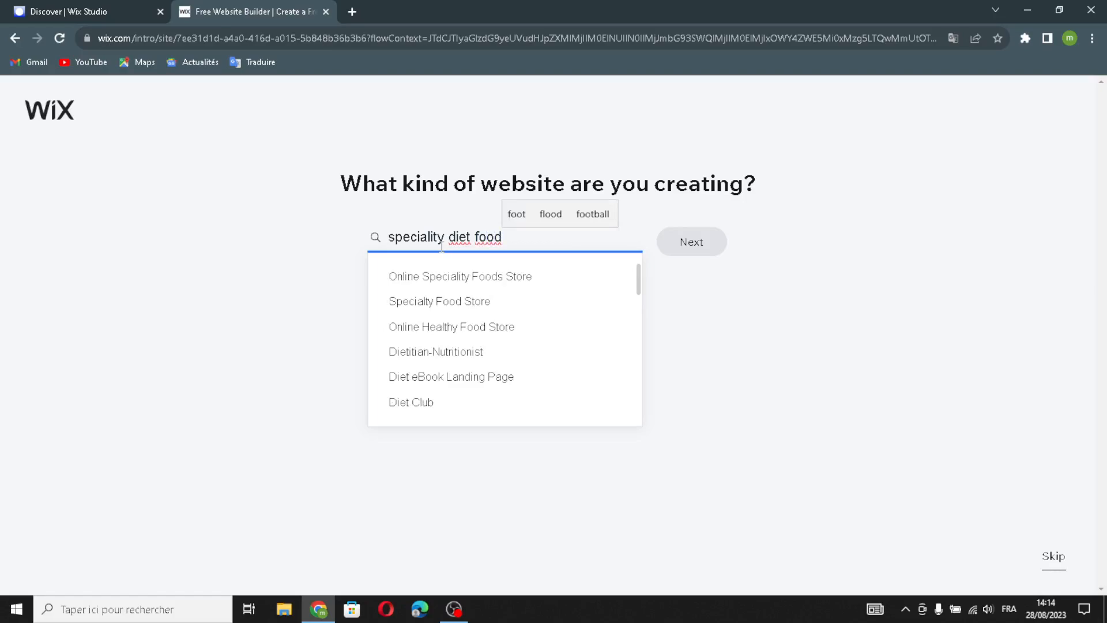
pyautogui.click(461, 325)
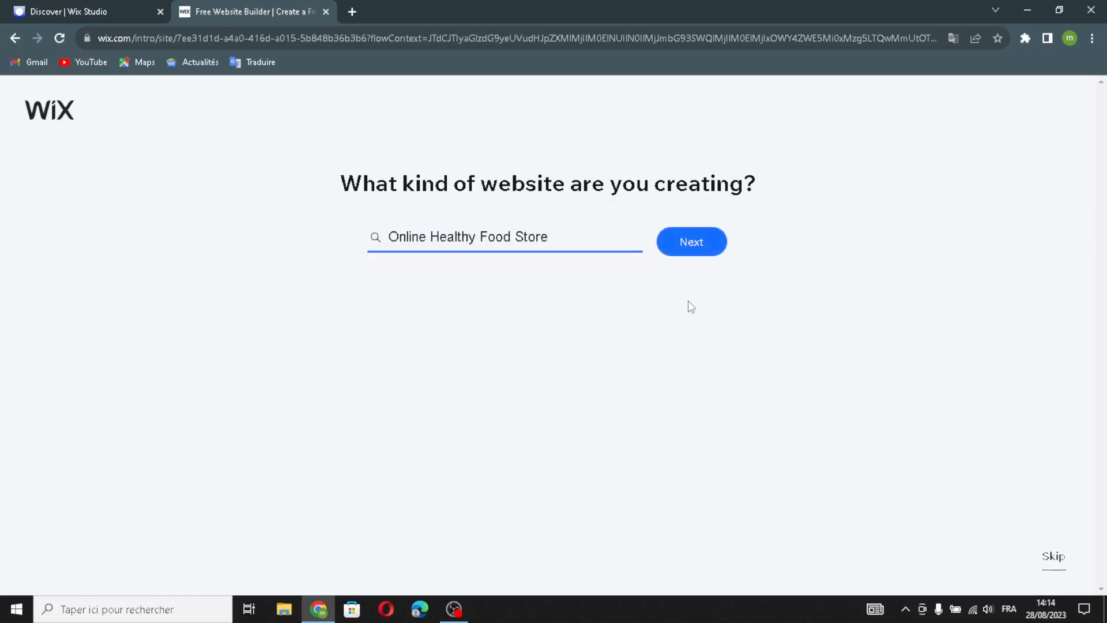
pyautogui.click(673, 242)
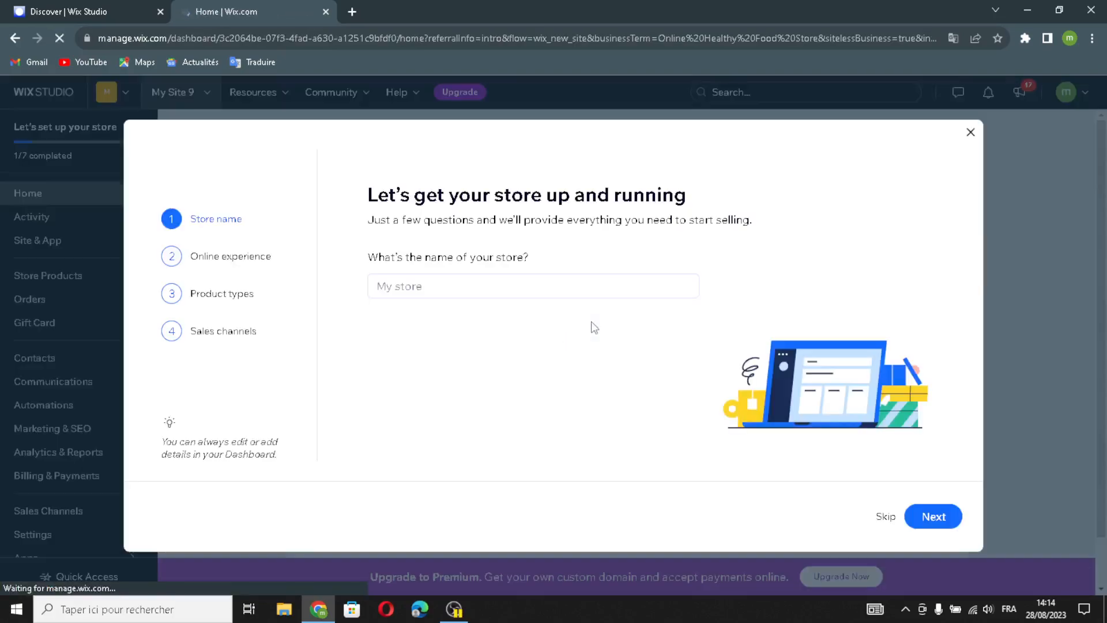
# Name the store NourishBites and move past the existing online store question without answering it.
pyautogui.click(446, 285)
pyautogui.click(411, 290)
pyautogui.write('NourishBites')
pyautogui.click(930, 516)
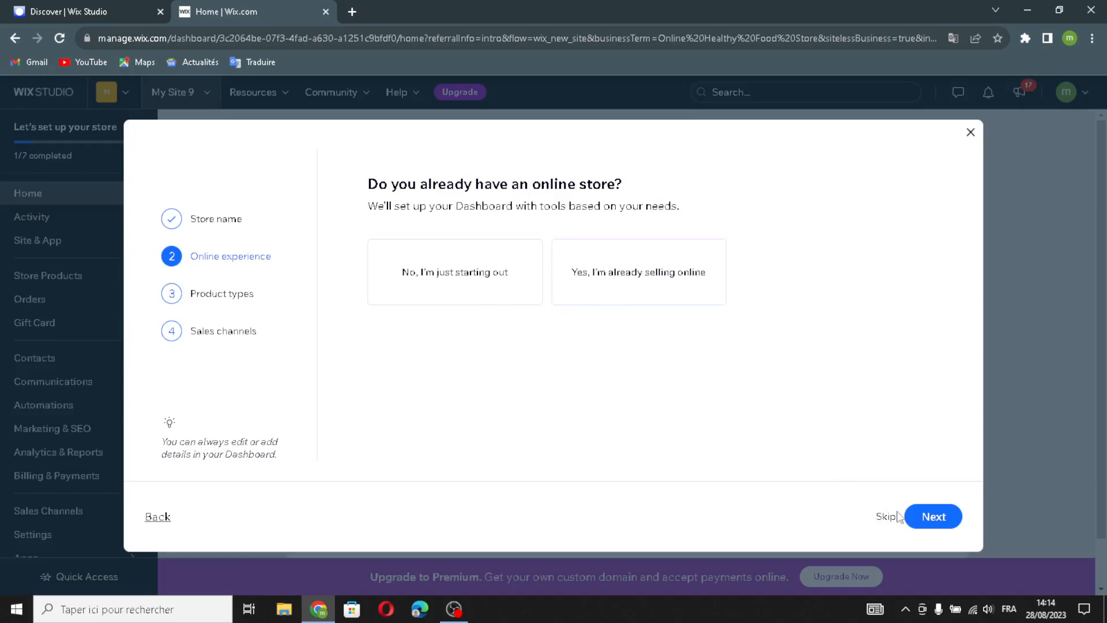
pyautogui.click(929, 515)
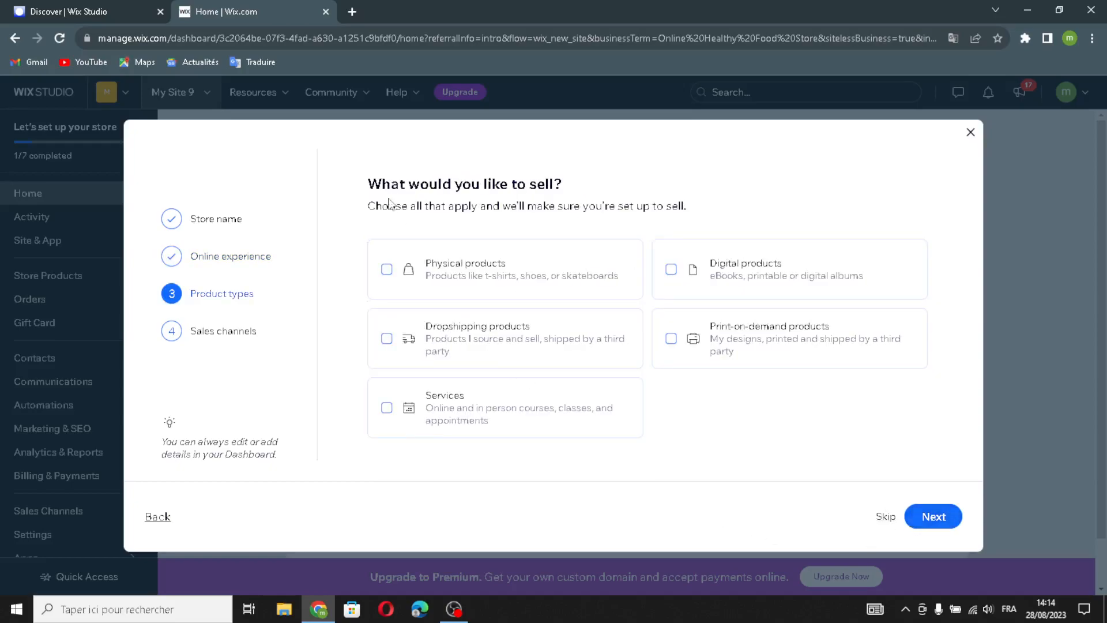
# Choose physical products, dropshipping products, services and digital products as the product types to sell.
pyautogui.click(510, 279)
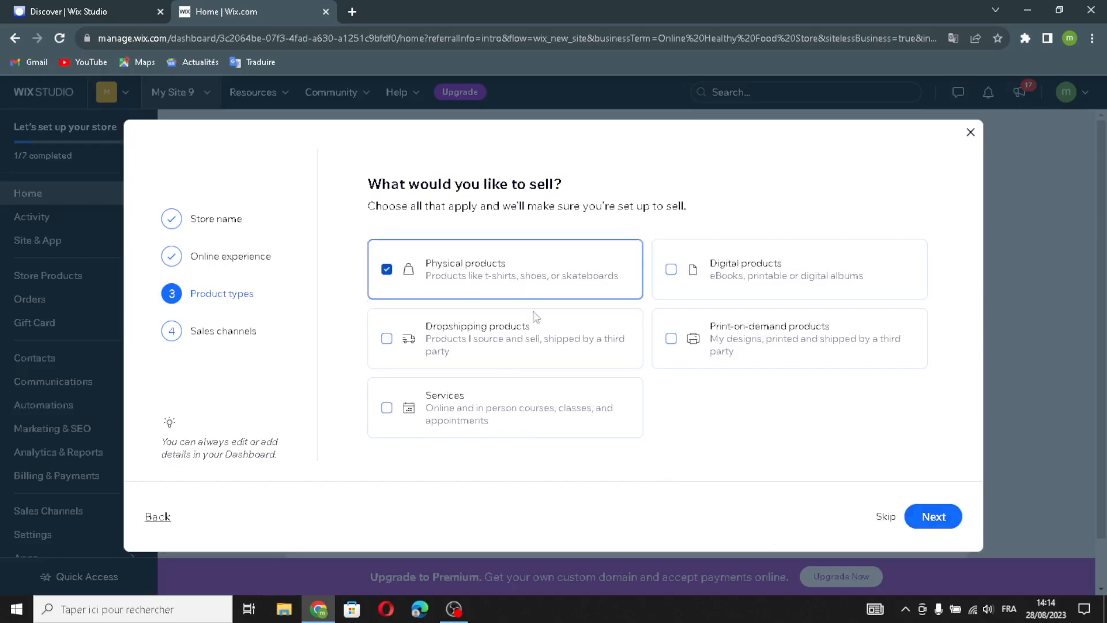
pyautogui.click(531, 349)
pyautogui.click(589, 419)
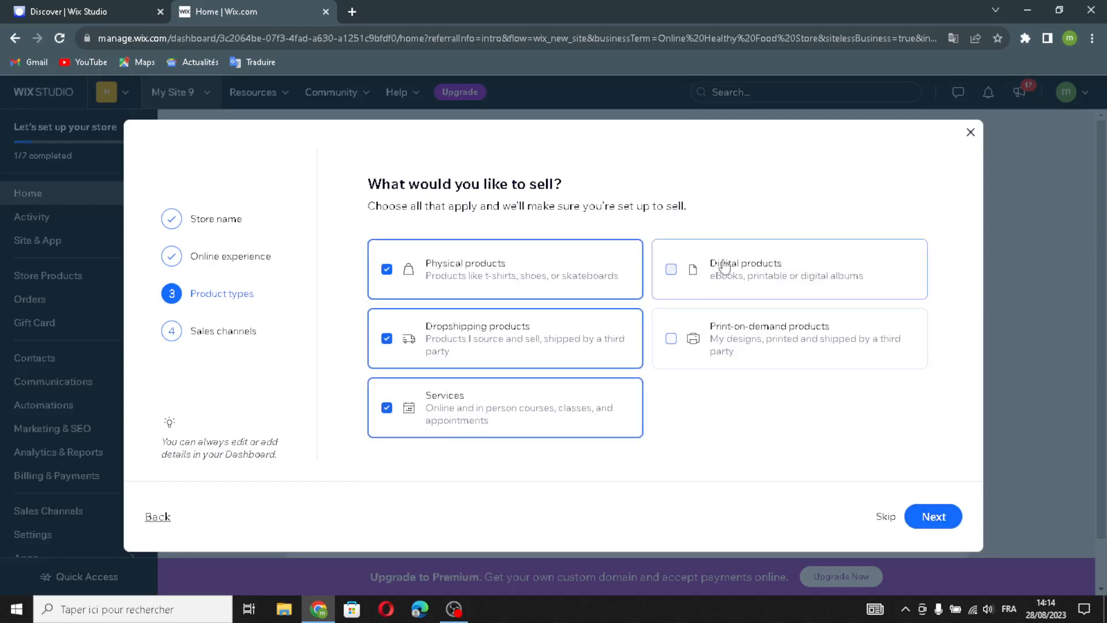
pyautogui.click(725, 265)
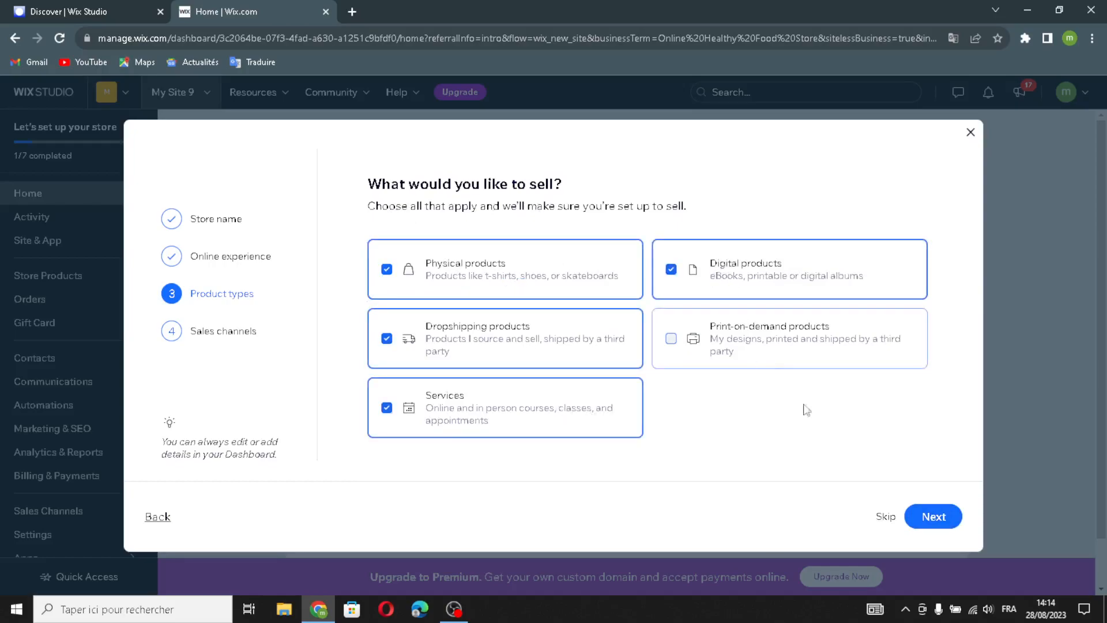
pyautogui.click(931, 516)
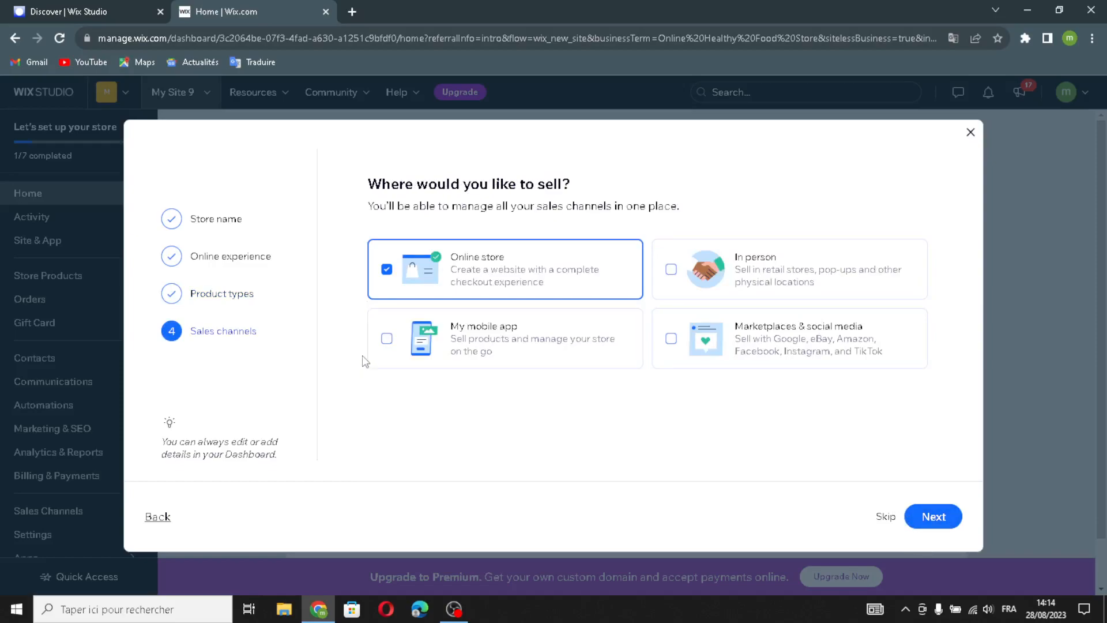
# Add the mobile app and Marketplaces & social media as sales channels, and continue to the store dashboard.
pyautogui.click(522, 360)
pyautogui.click(811, 360)
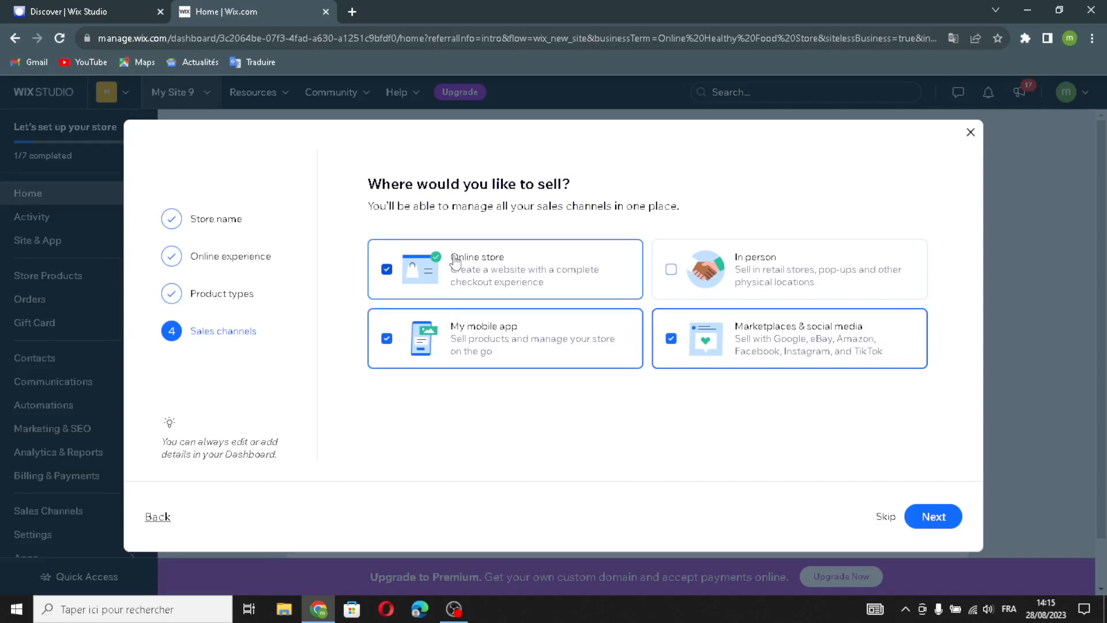
pyautogui.click(946, 528)
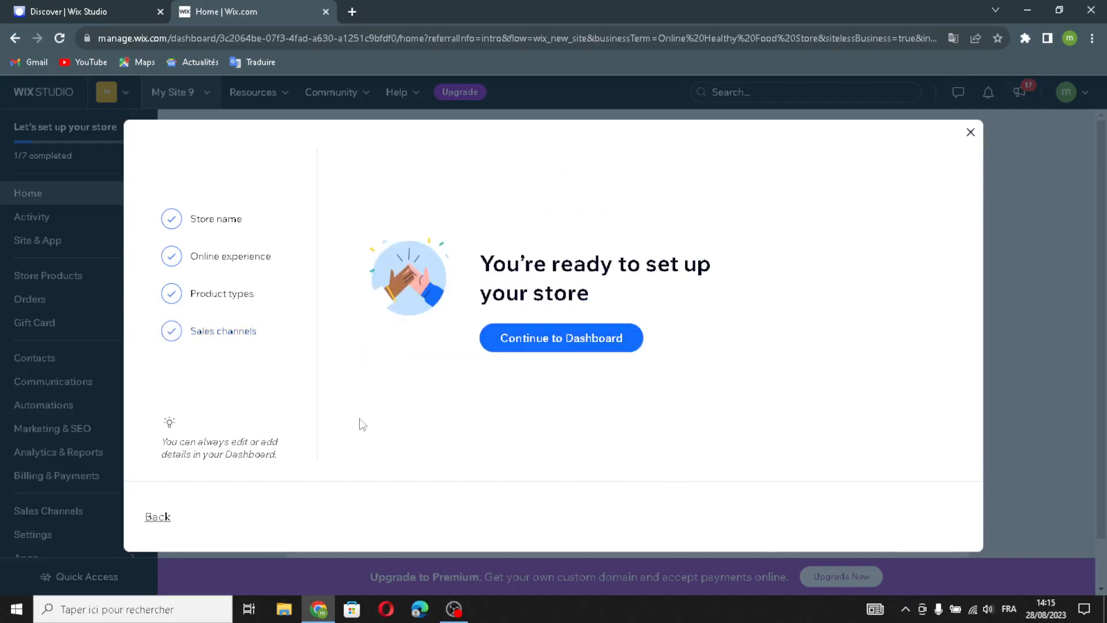
pyautogui.click(518, 339)
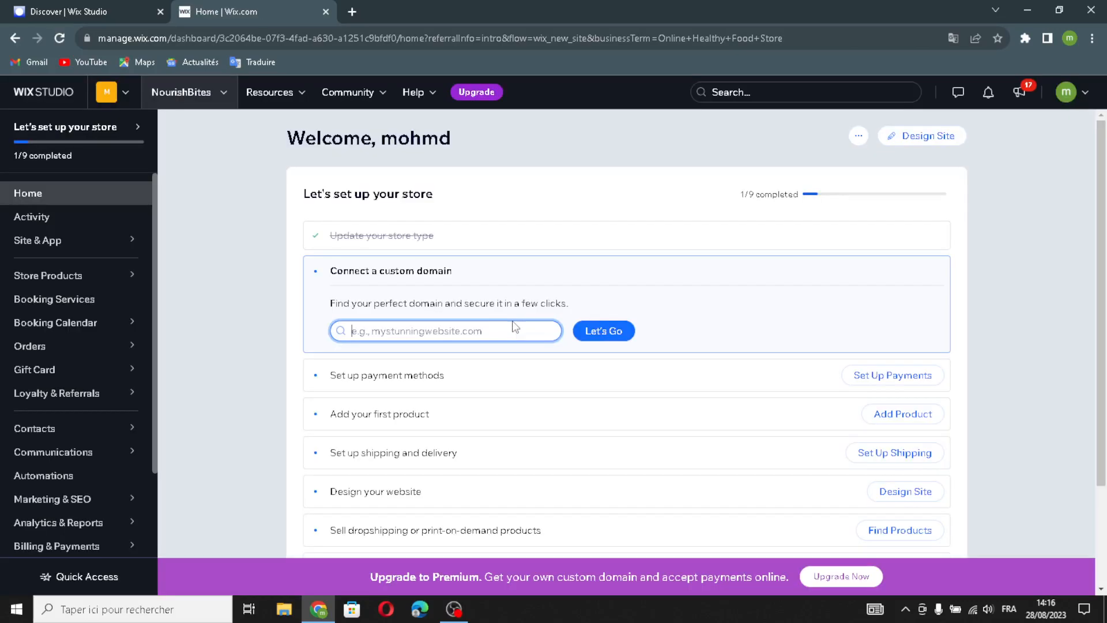
# Start designing the site by letting Wix create it, and accept the prefilled business info.
pyautogui.click(936, 138)
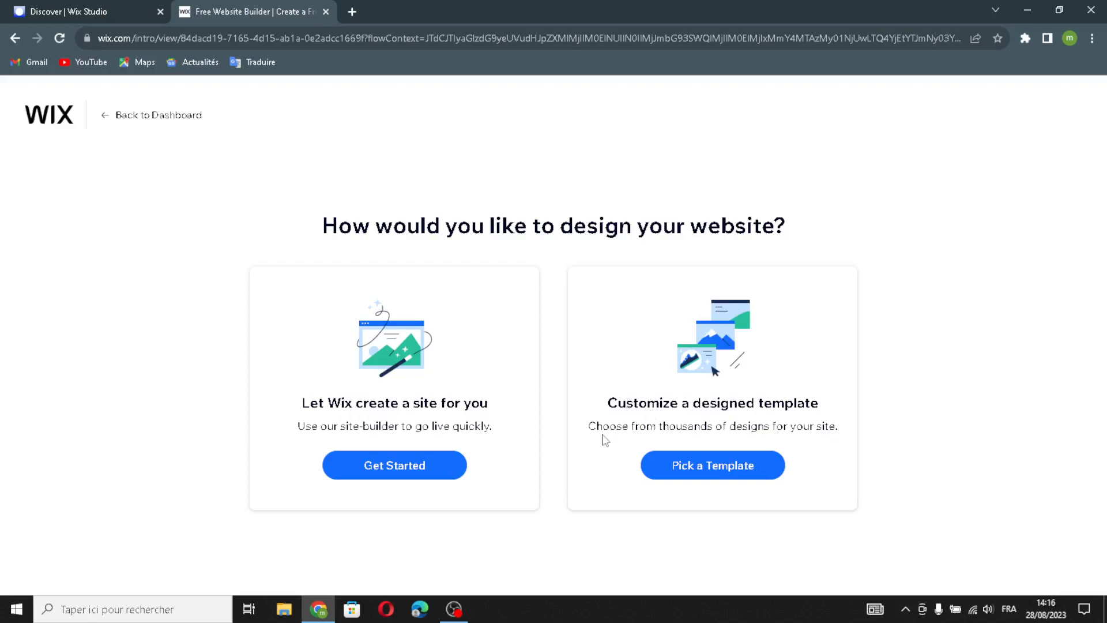
pyautogui.click(392, 465)
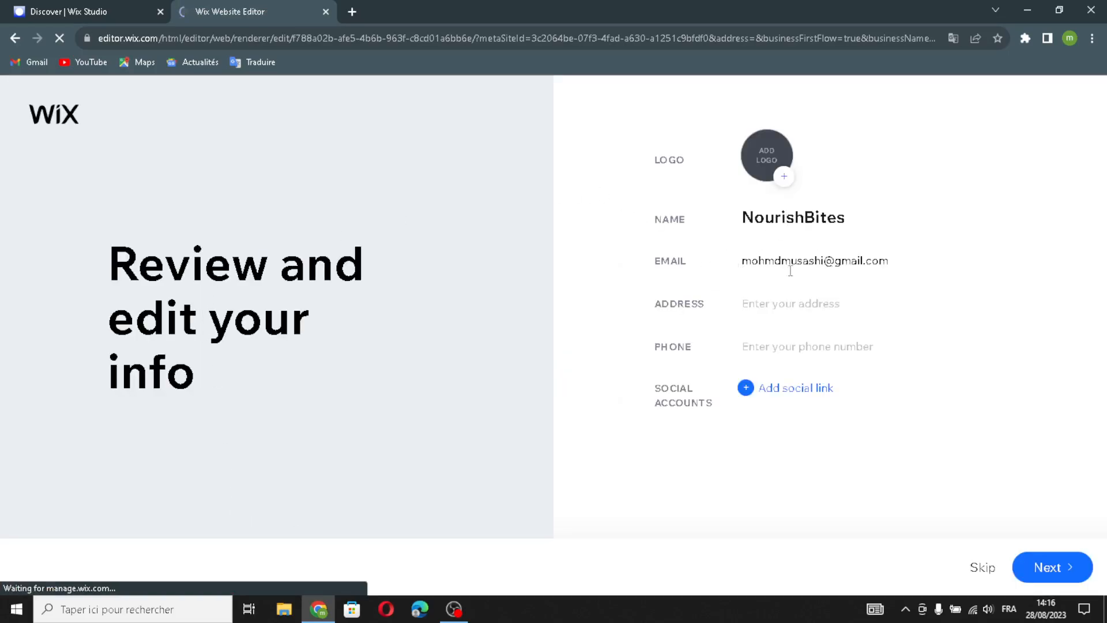
pyautogui.click(750, 387)
pyautogui.click(1056, 567)
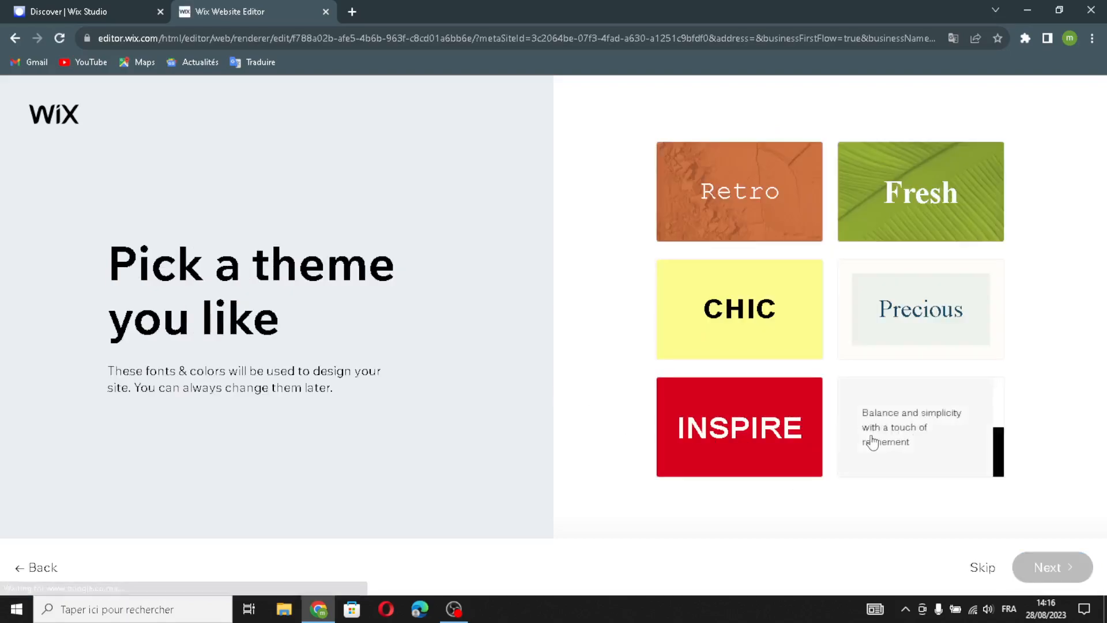
# Pick the "Balance and simplicity with a touch of refinement" theme and the dark "Your Online Healthy Food Store" homepage design.
pyautogui.click(871, 441)
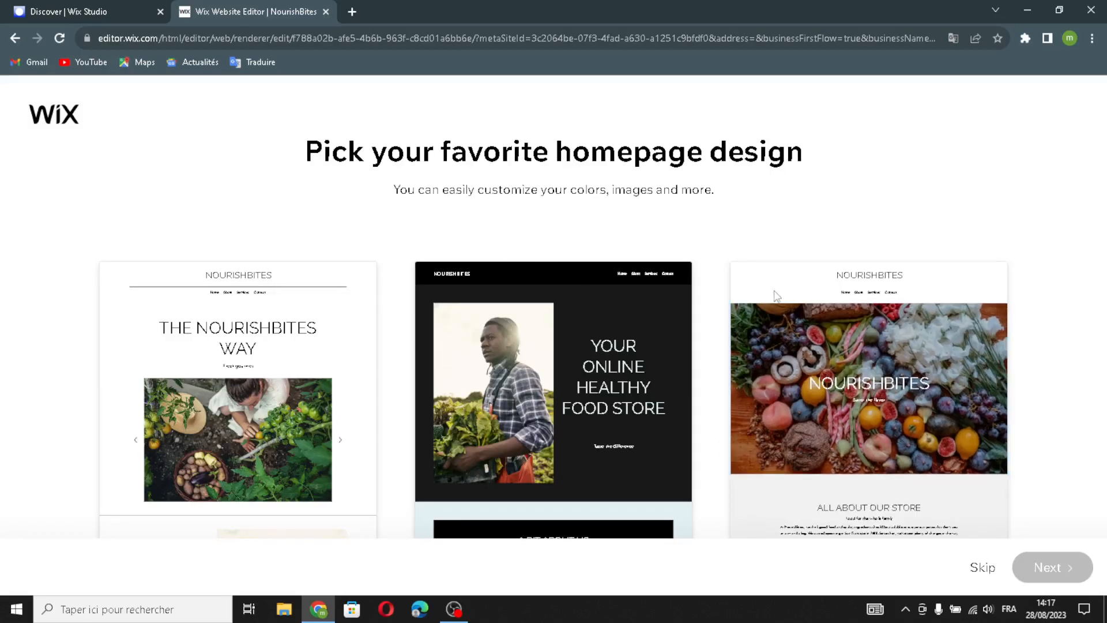
pyautogui.click(650, 341)
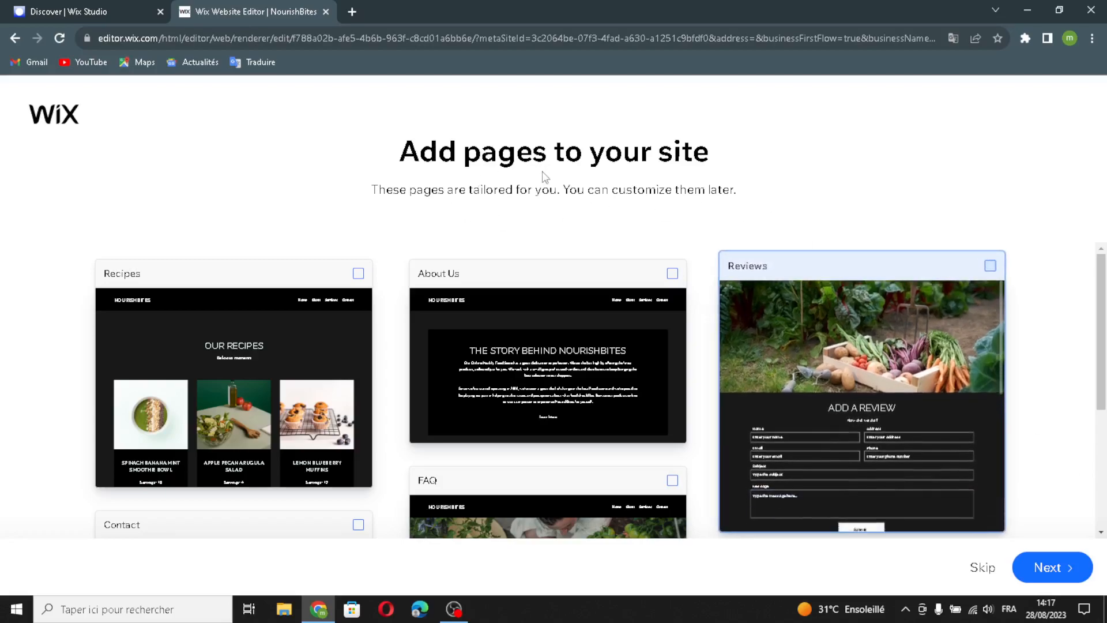
# Add the Recipes, About Us, Reviews, Contact and FAQ pages to the site and continue to the editor.
pyautogui.click(919, 330)
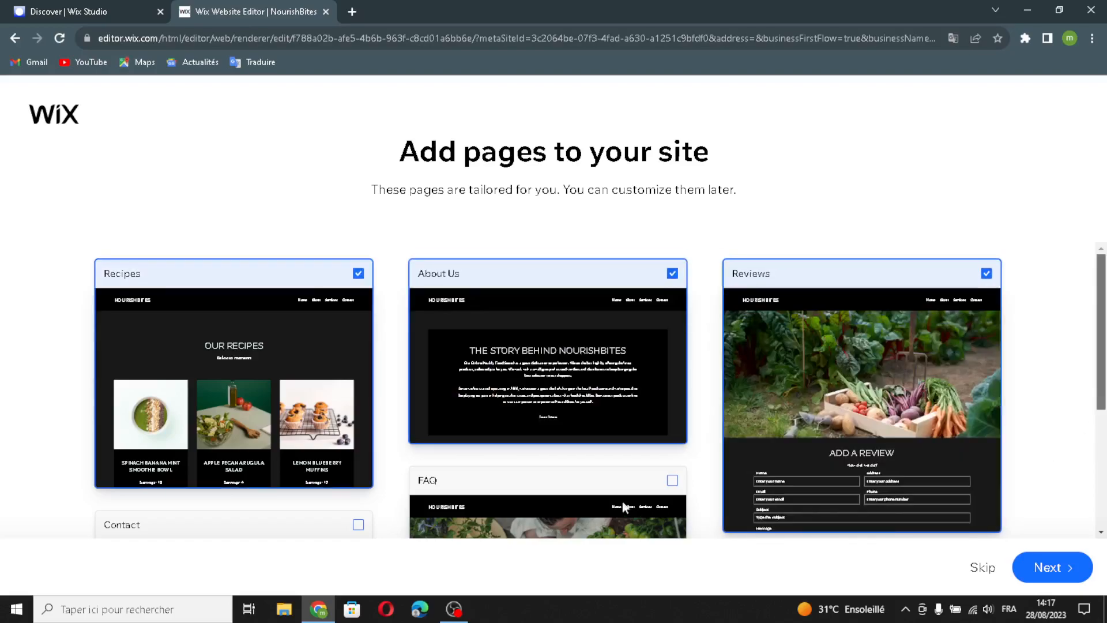
pyautogui.click(307, 529)
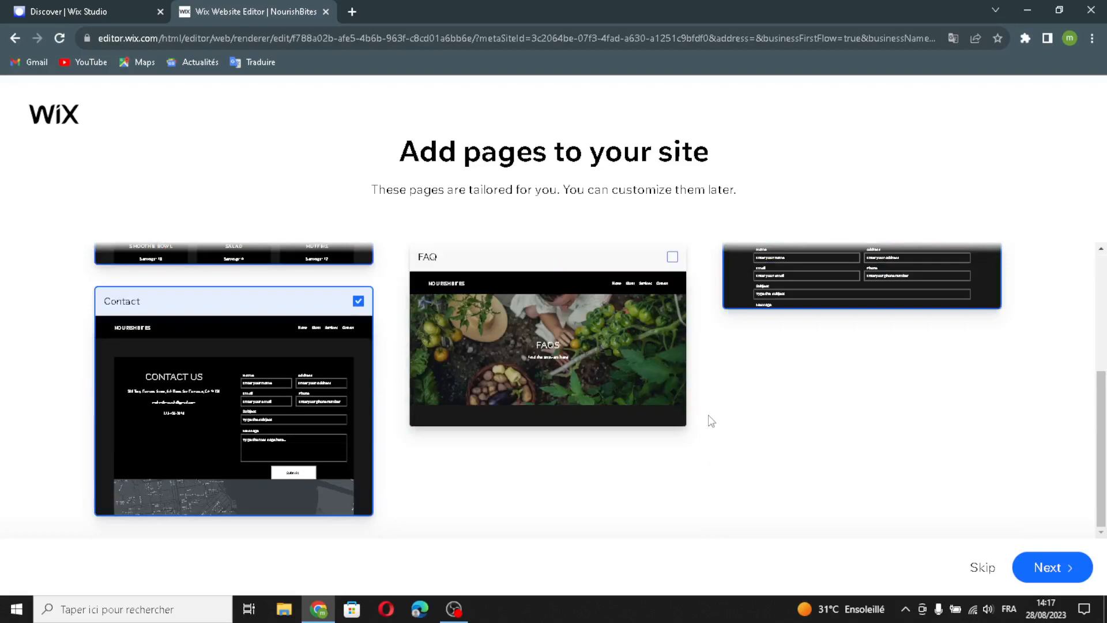
pyautogui.click(664, 392)
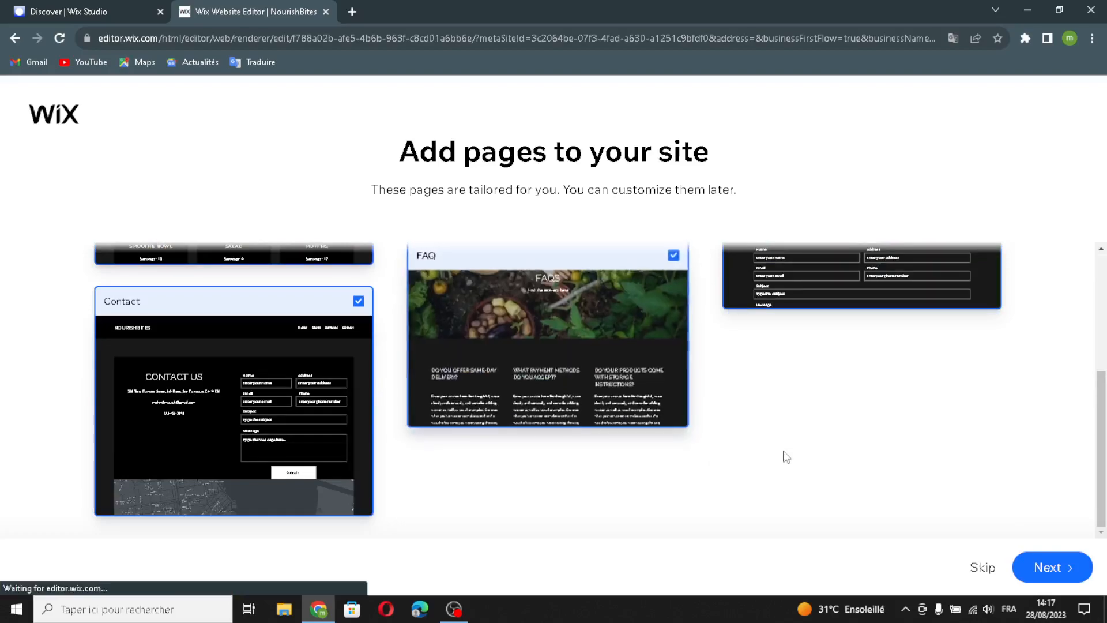
pyautogui.click(1060, 569)
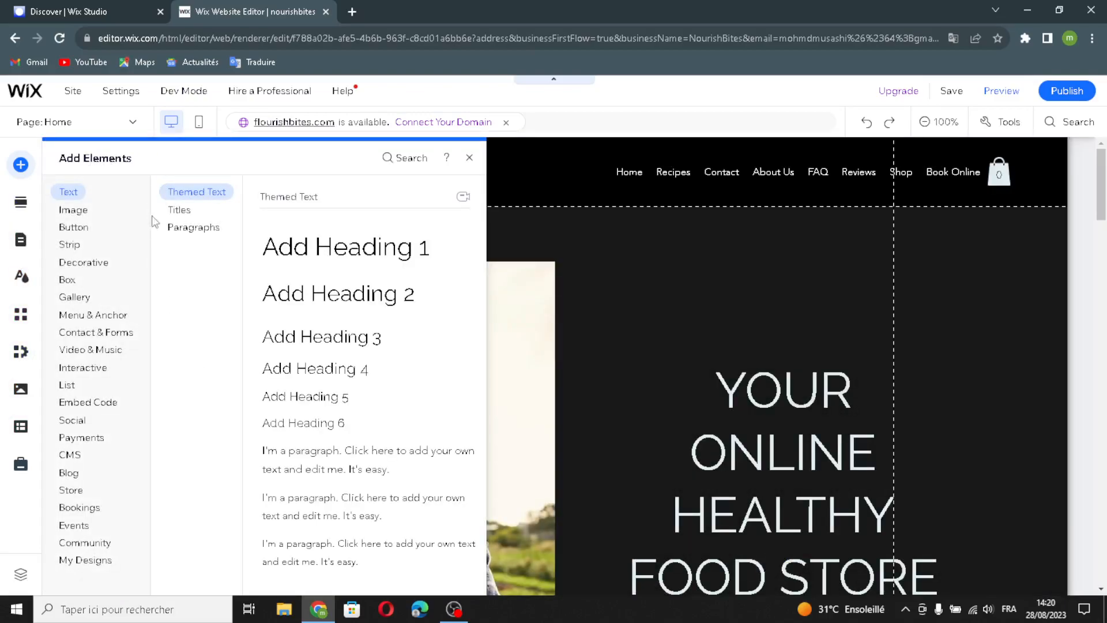
# Browse the text elements that can be added to the page: themed text, titles and paragraphs.
pyautogui.click(179, 209)
pyautogui.click(191, 195)
pyautogui.click(176, 227)
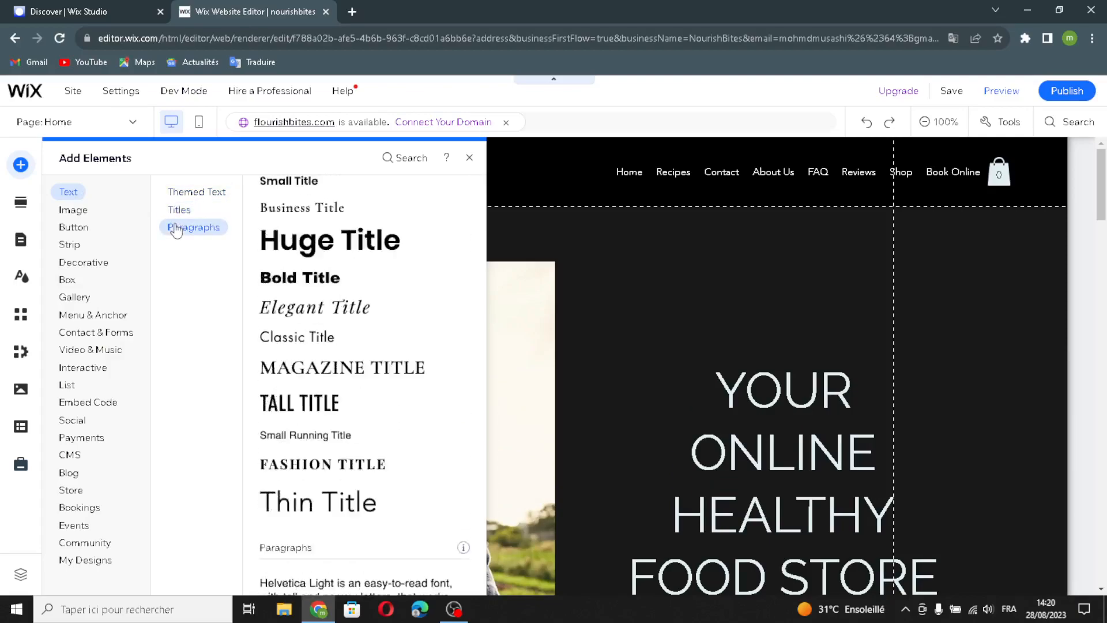
pyautogui.scroll(10, 311, 279)
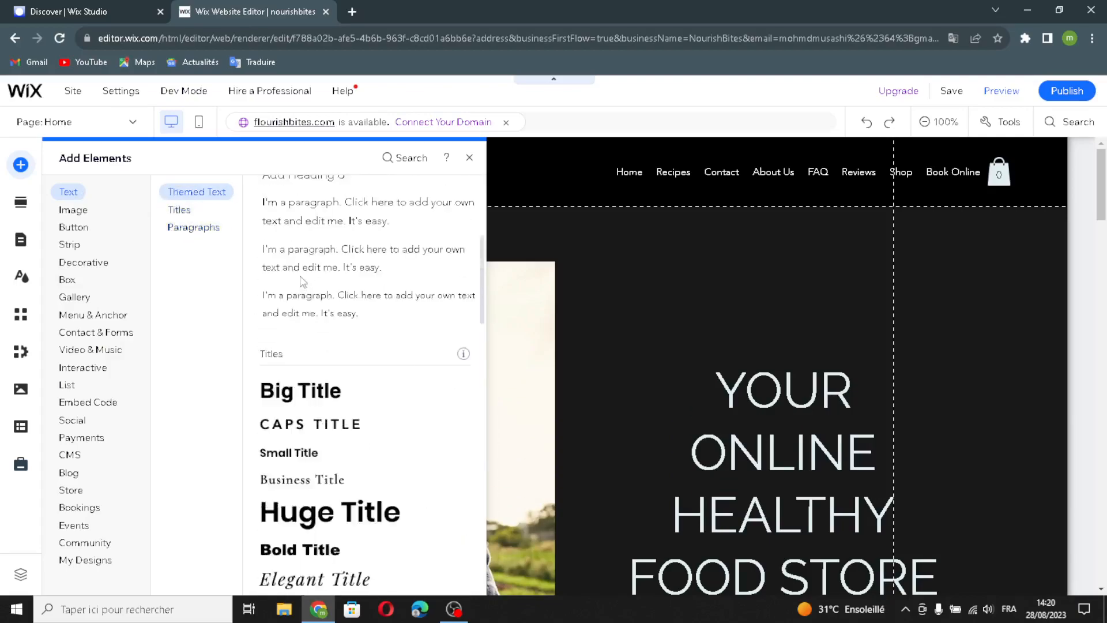
pyautogui.scroll(5, 303, 282)
pyautogui.scroll(-3, 312, 346)
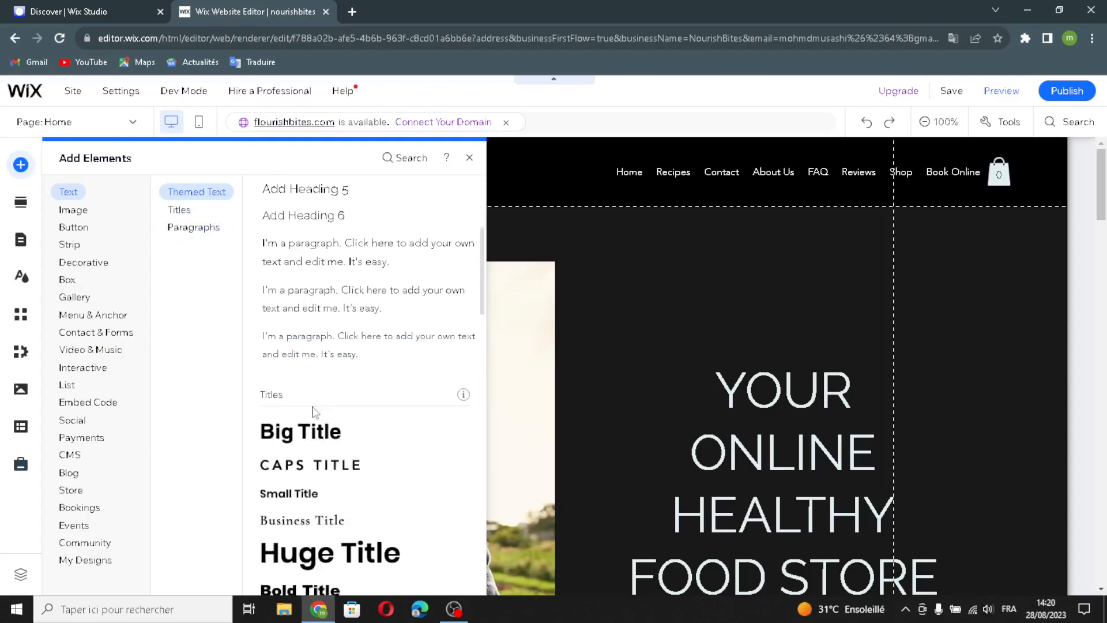
# Examine the image options for the page: upload and import, free Wix images and free Wix illustrations.
pyautogui.click(73, 211)
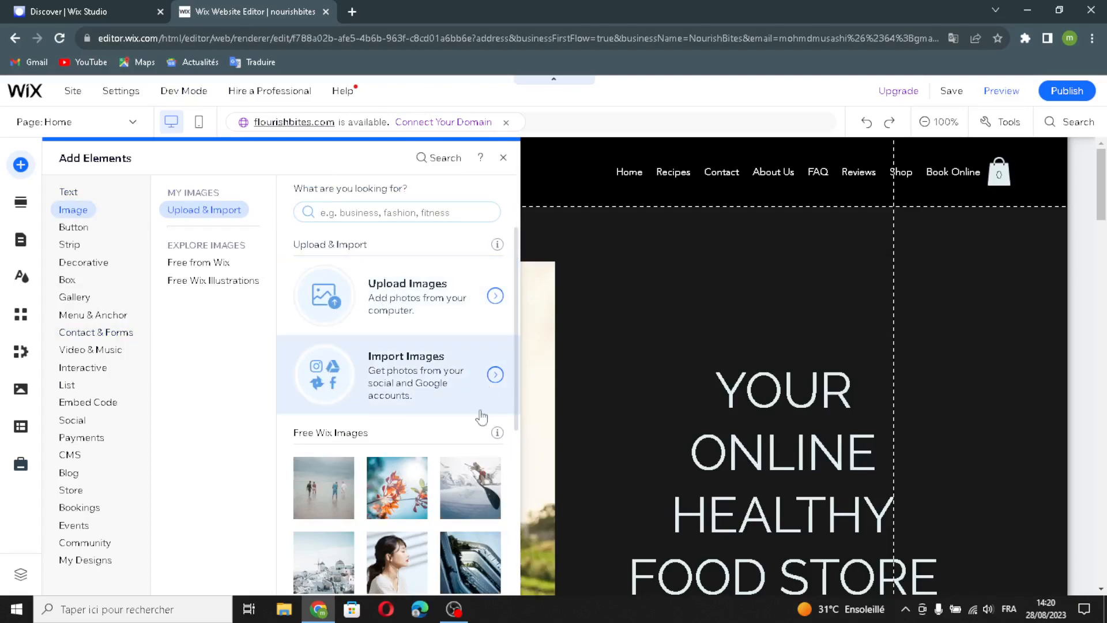
pyautogui.scroll(-2, 346, 403)
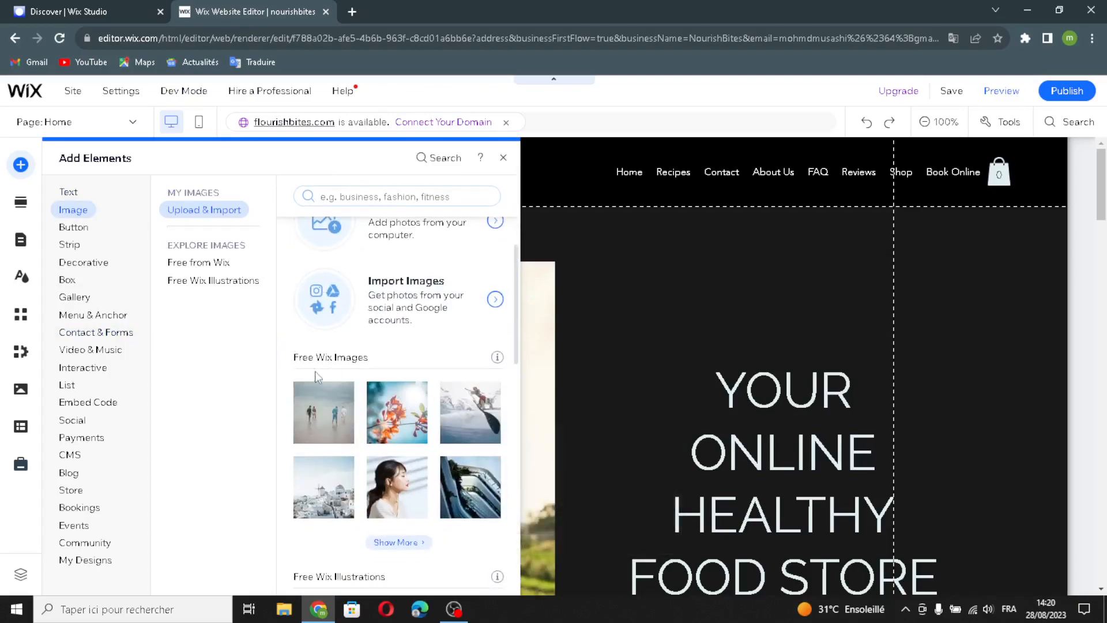
pyautogui.scroll(-5, 352, 403)
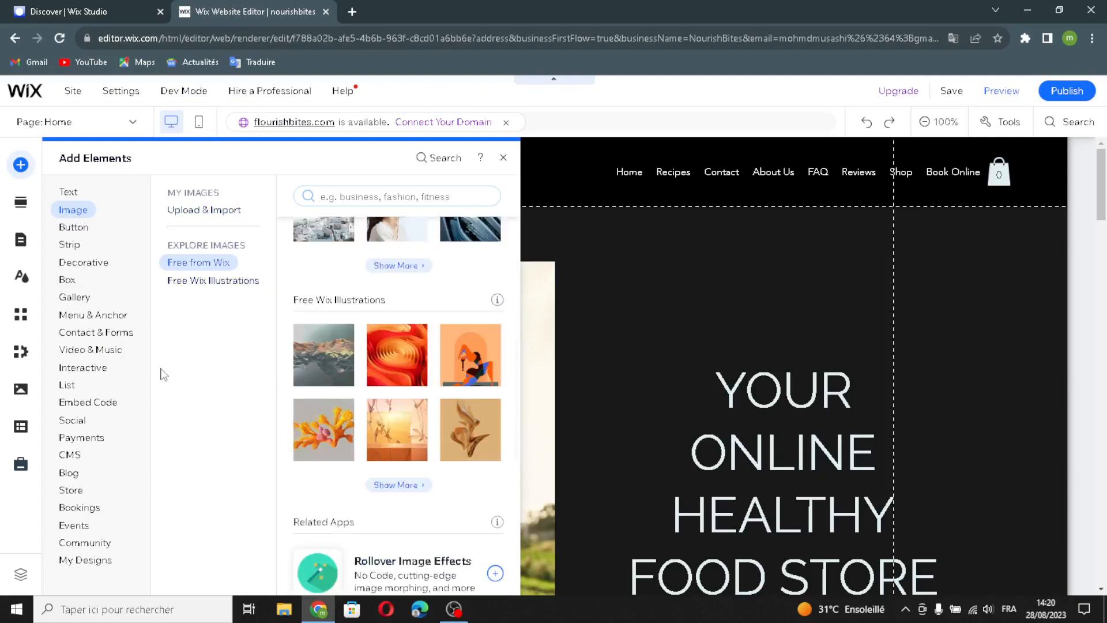
pyautogui.click(211, 210)
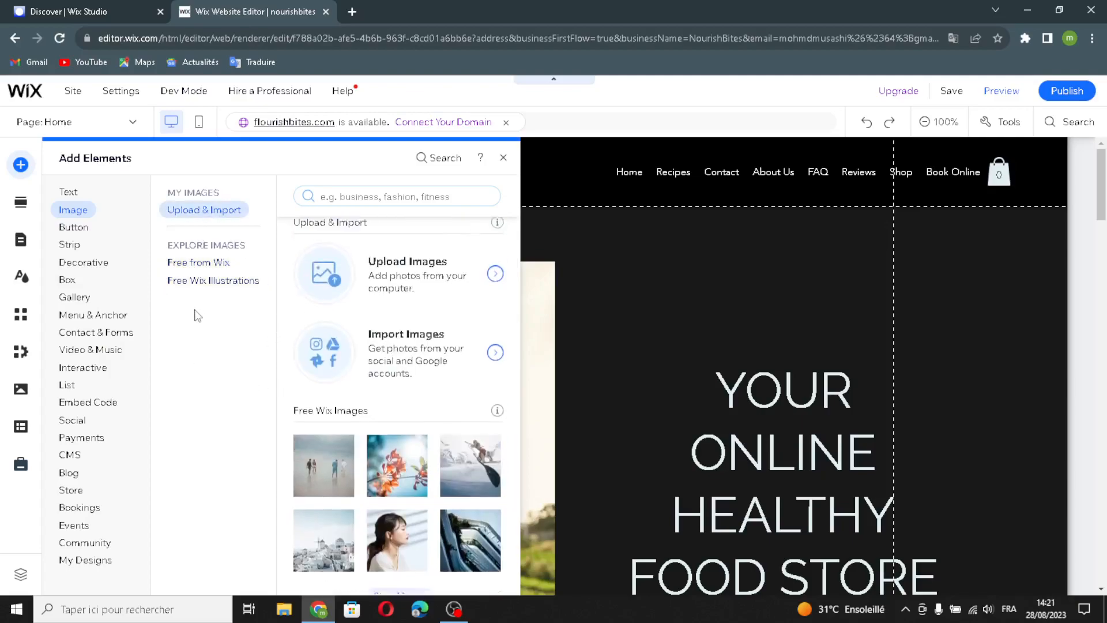
# Examine the button elements: themed, text and icon, icon, image, document and iTunes buttons, plus the Pay and PayPal payment buttons.
pyautogui.click(79, 228)
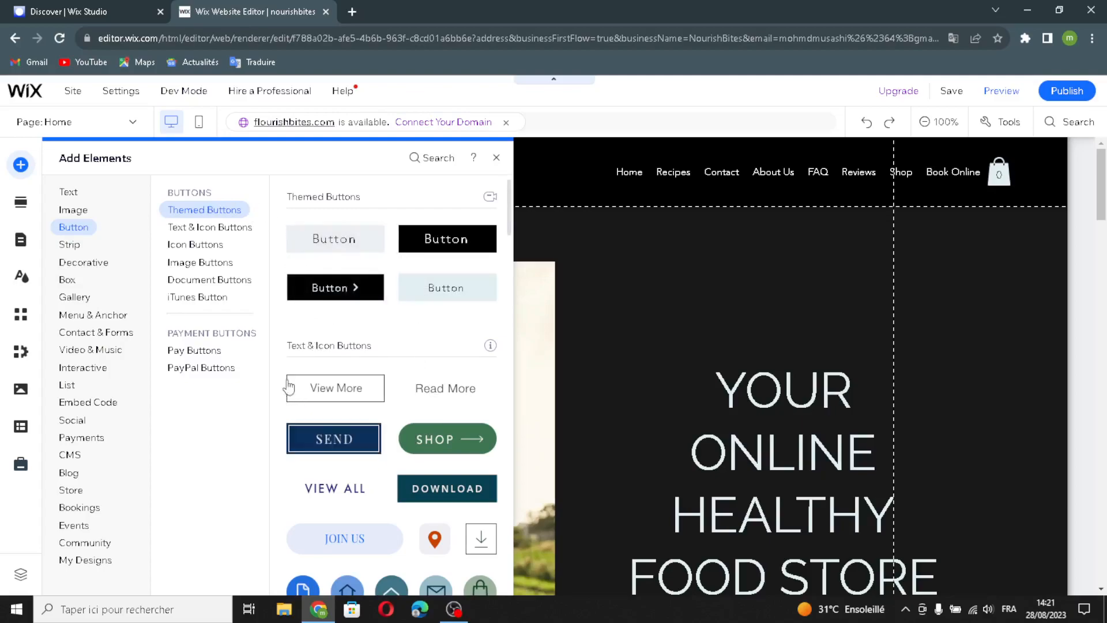
pyautogui.click(209, 227)
pyautogui.click(195, 244)
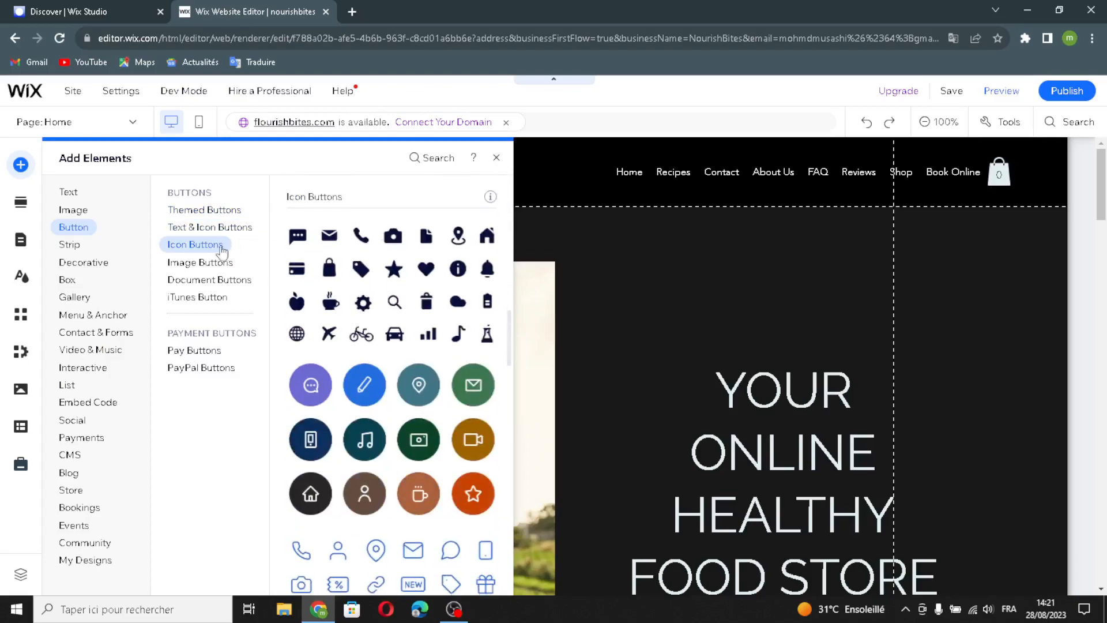
pyautogui.click(215, 264)
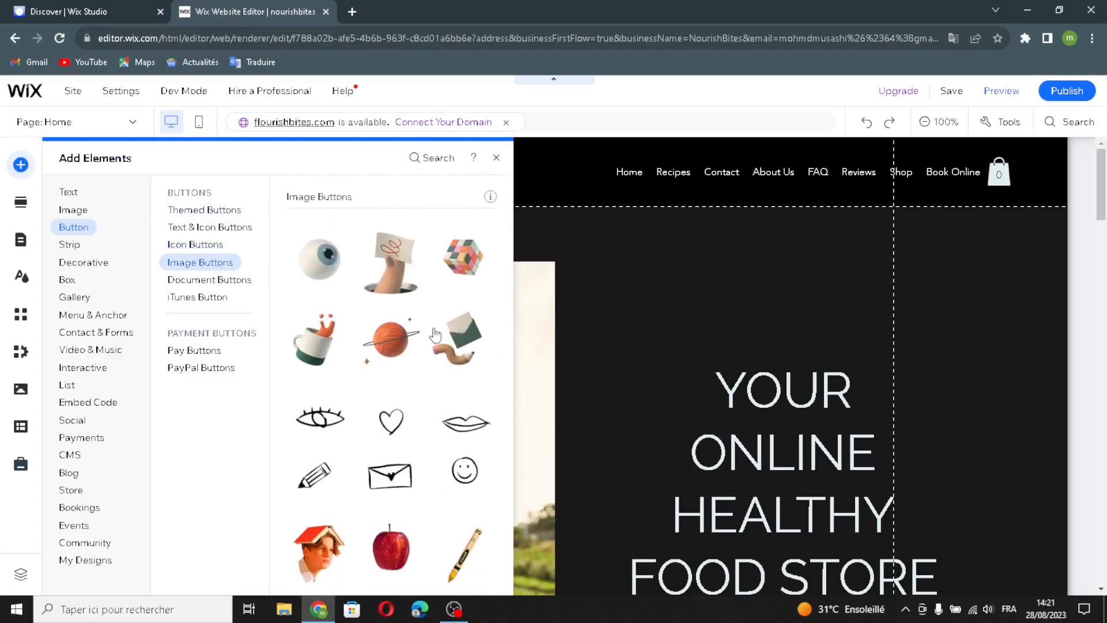
pyautogui.click(238, 284)
pyautogui.click(203, 300)
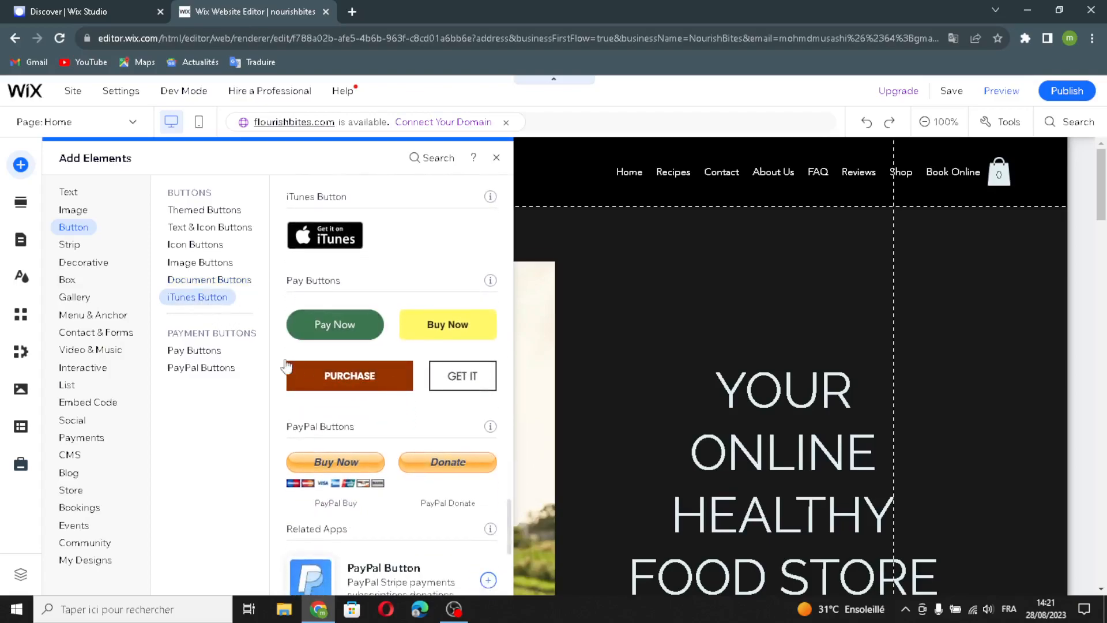
pyautogui.click(192, 350)
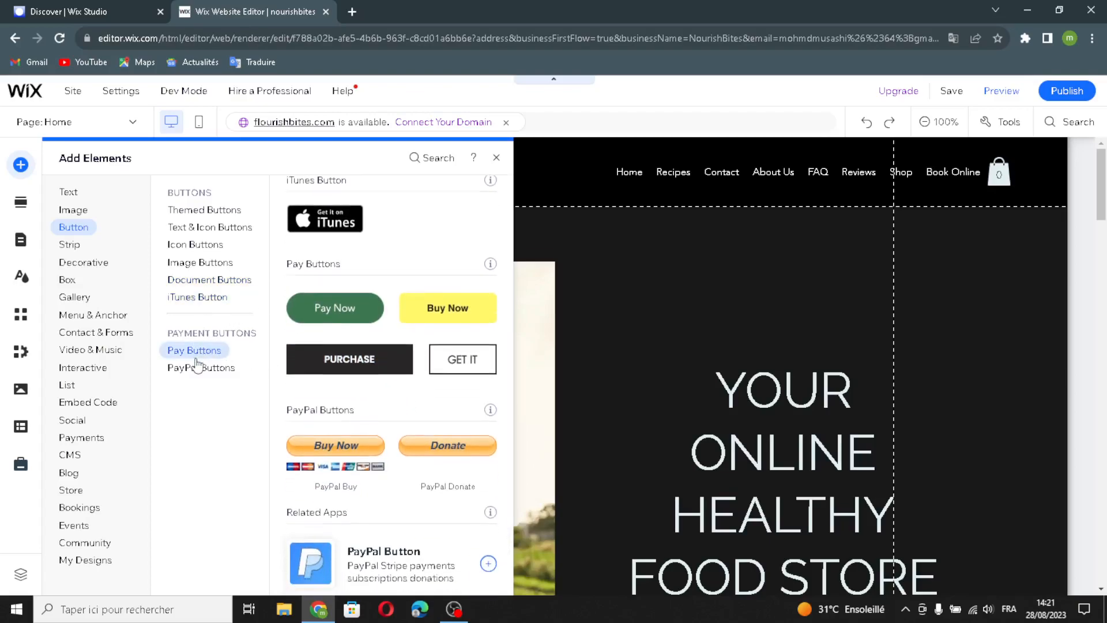
pyautogui.click(190, 367)
pyautogui.click(184, 351)
pyautogui.click(196, 370)
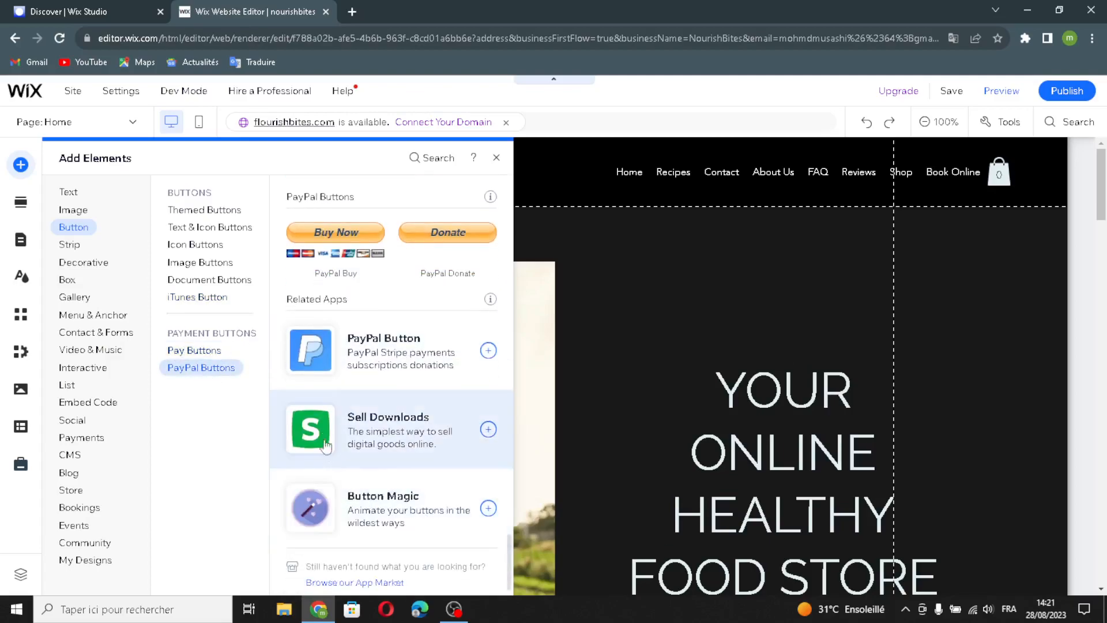
# Browse the strip designs for the page: classic, featured, services, contact, welcome, testimonials and team.
pyautogui.click(70, 245)
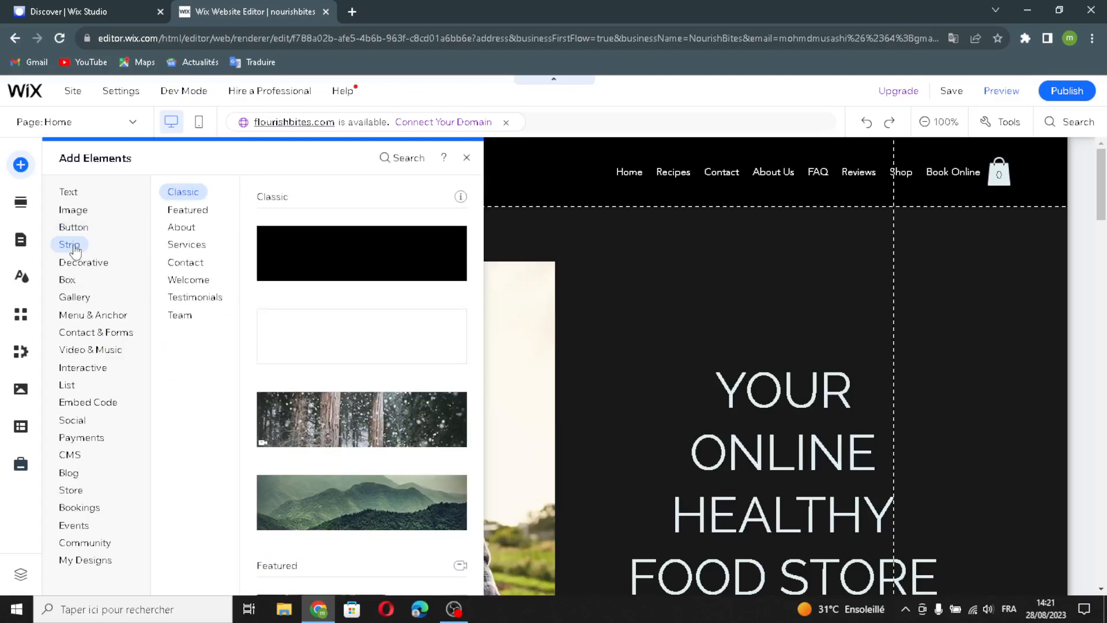
pyautogui.click(186, 210)
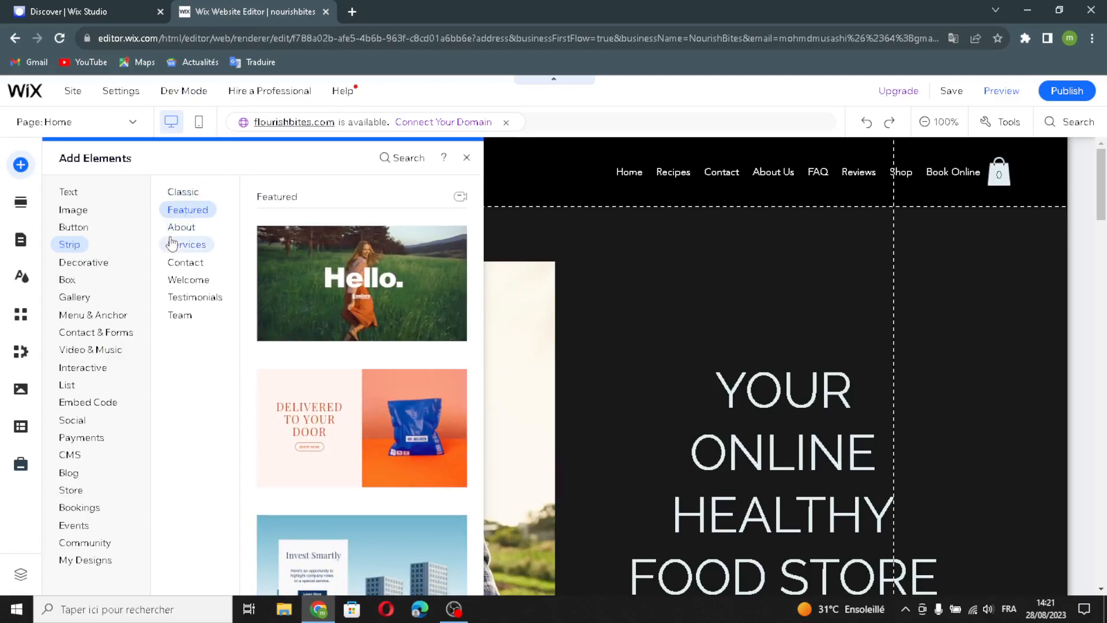
pyautogui.click(173, 244)
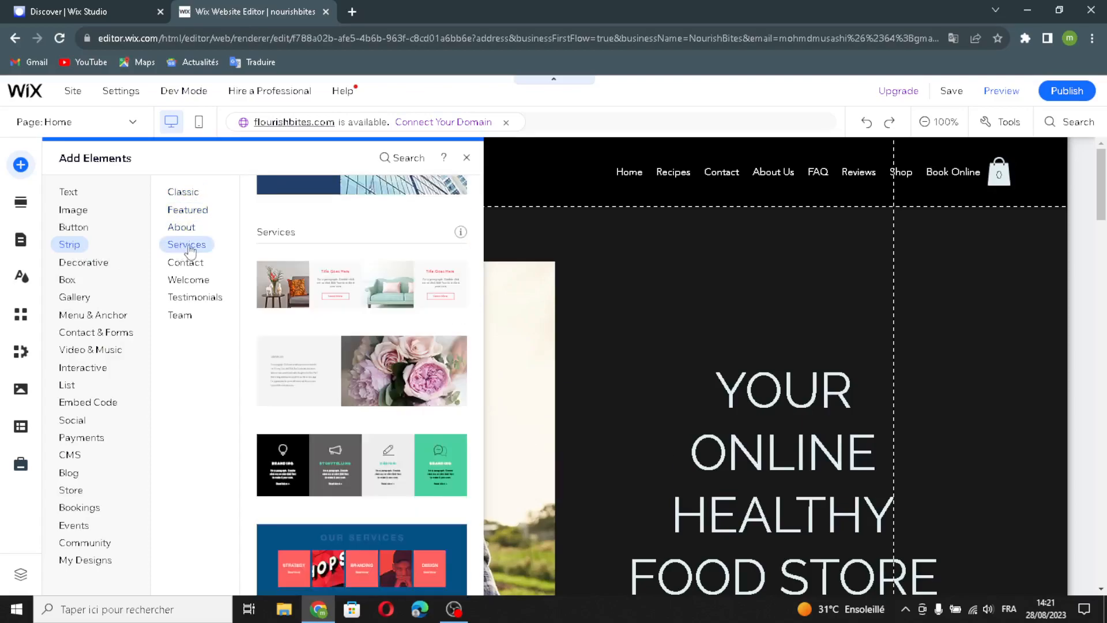
pyautogui.click(184, 262)
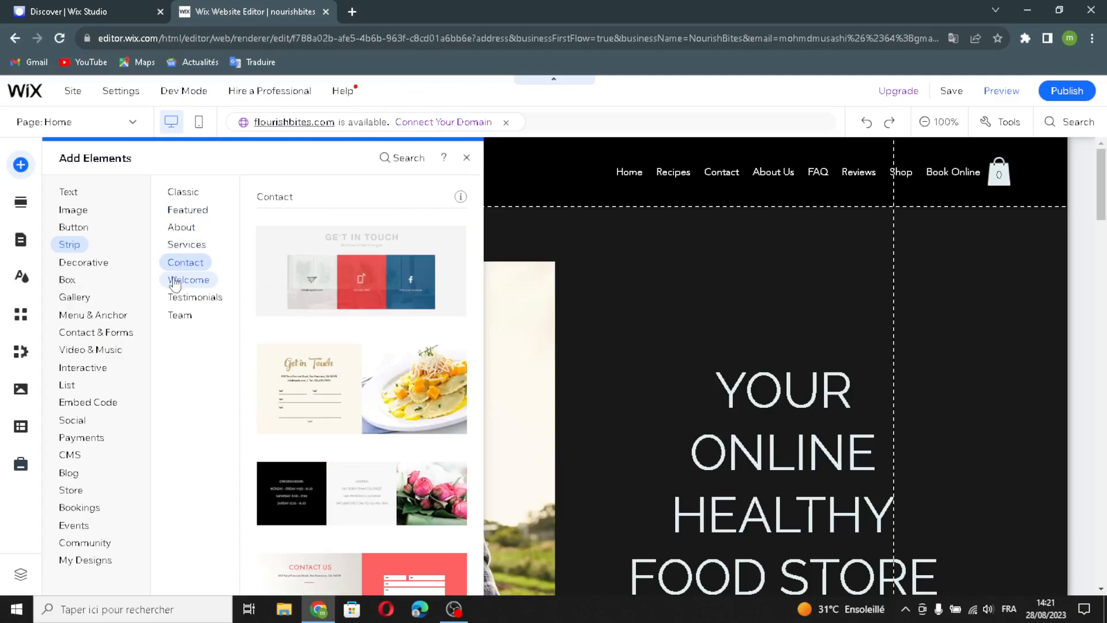
pyautogui.click(174, 281)
pyautogui.click(176, 297)
pyautogui.click(179, 316)
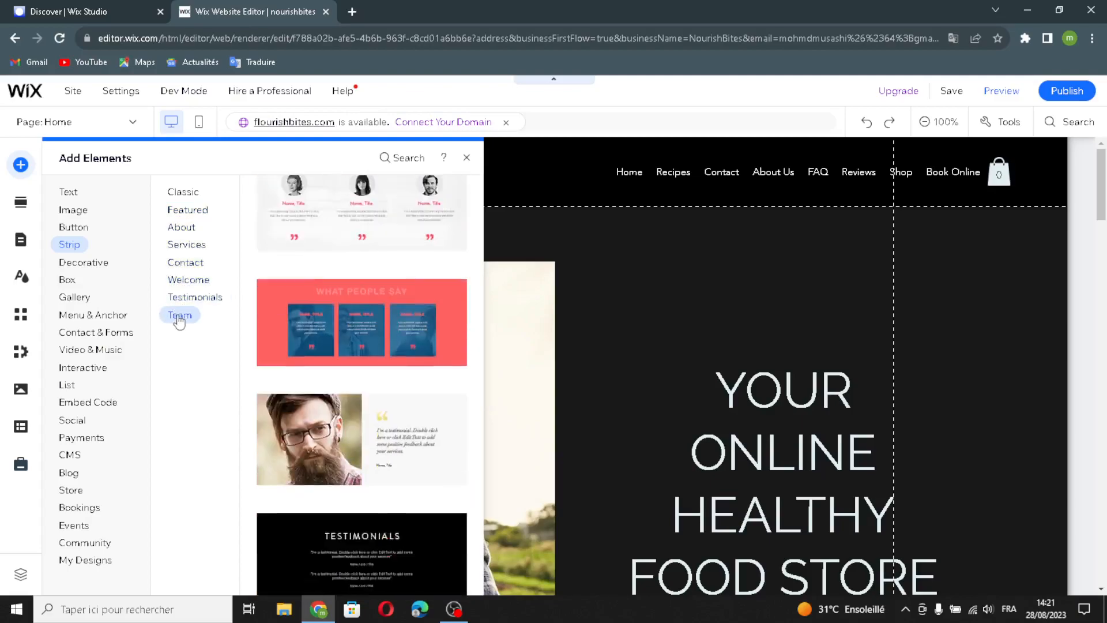
pyautogui.scroll(10, 312, 334)
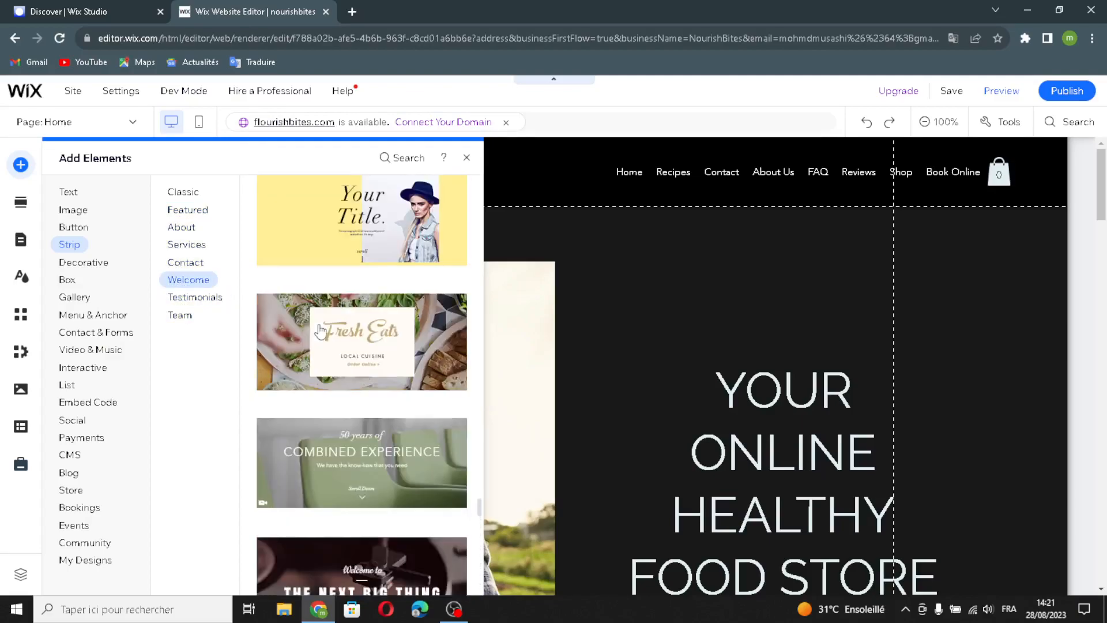
pyautogui.scroll(10, 315, 323)
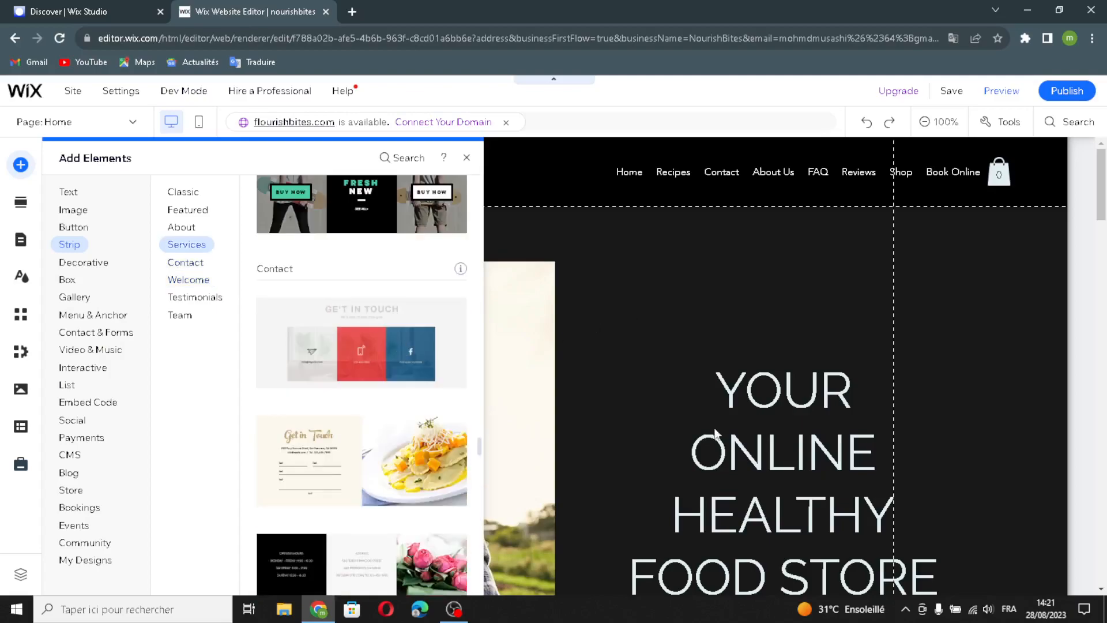
# Look through the decorative elements: shapes, arrows and lines, vector art, and the VideoBox, video mask and transparent video options.
pyautogui.click(102, 263)
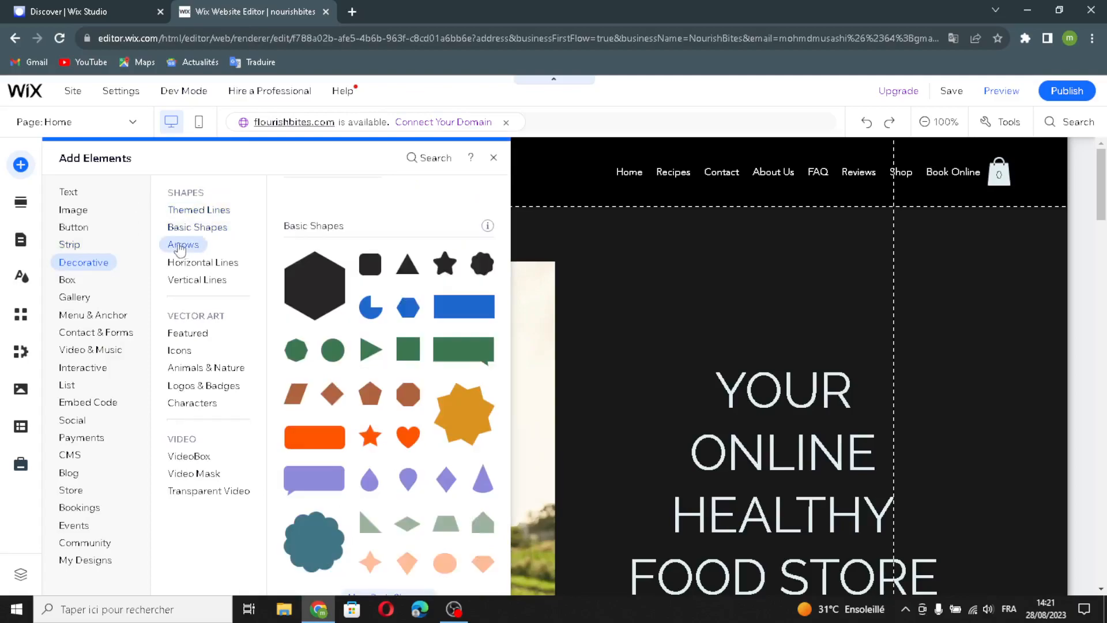
pyautogui.click(178, 244)
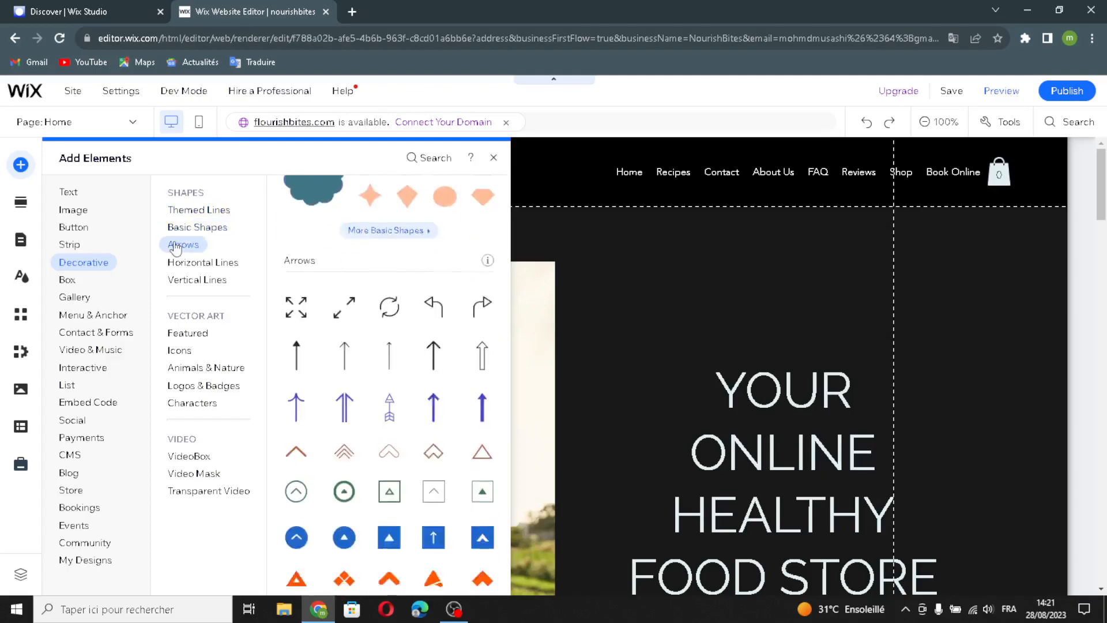
pyautogui.click(176, 265)
pyautogui.click(182, 280)
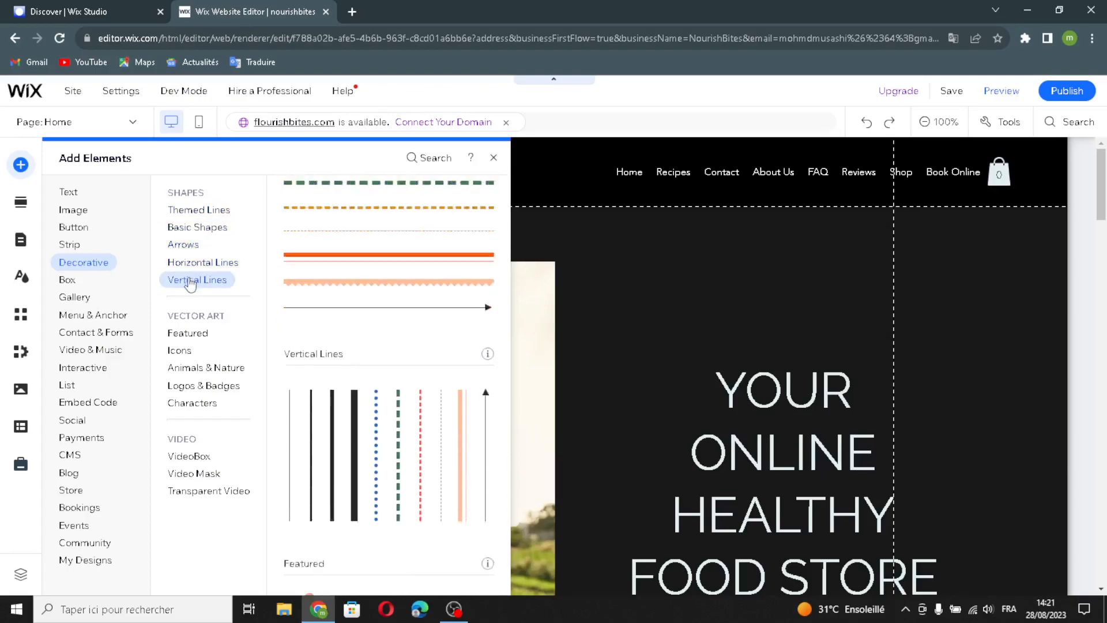
pyautogui.click(185, 332)
pyautogui.click(178, 350)
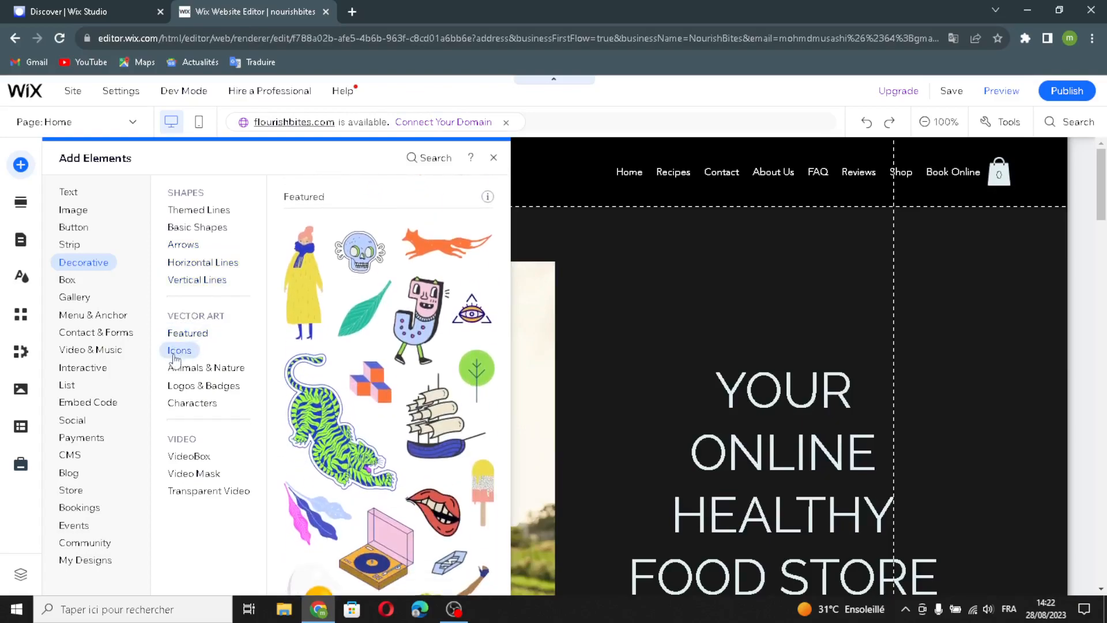
pyautogui.click(174, 368)
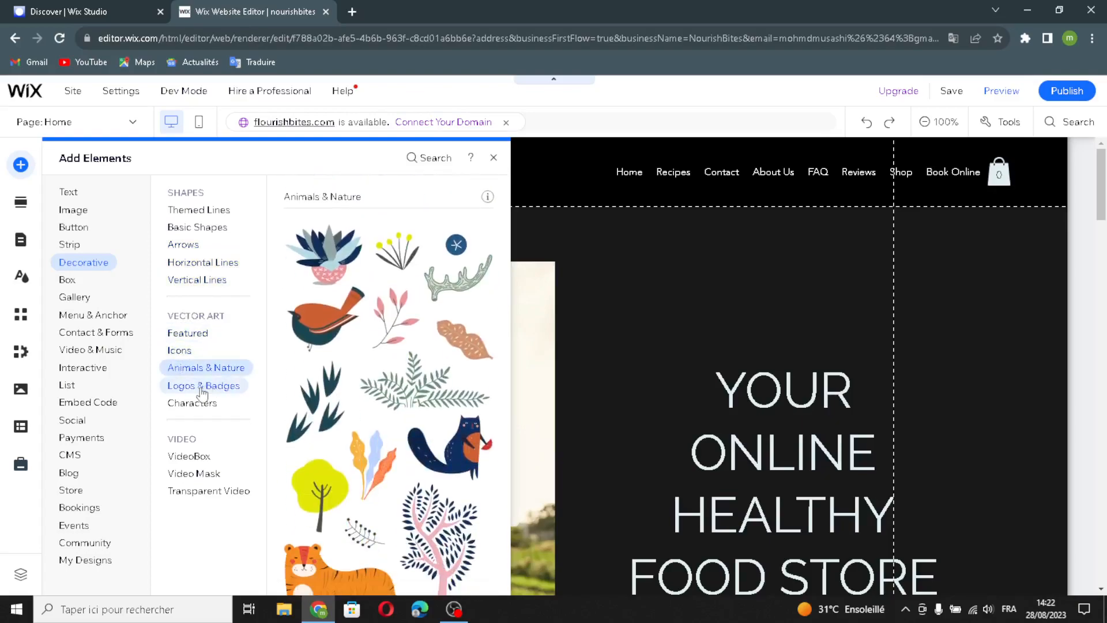
pyautogui.click(202, 391)
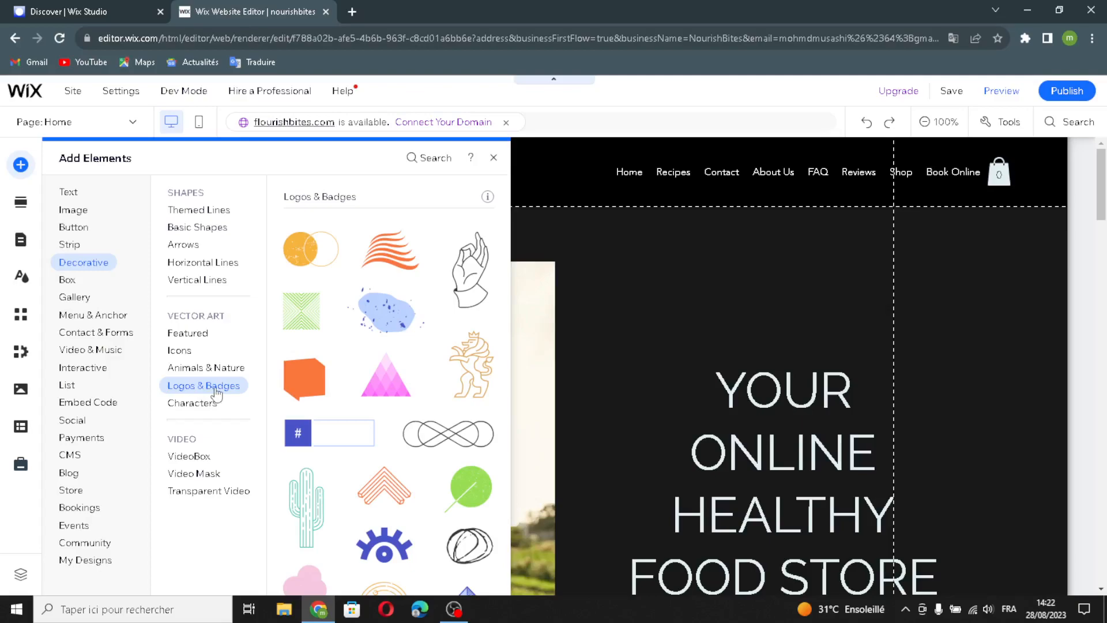
pyautogui.click(196, 405)
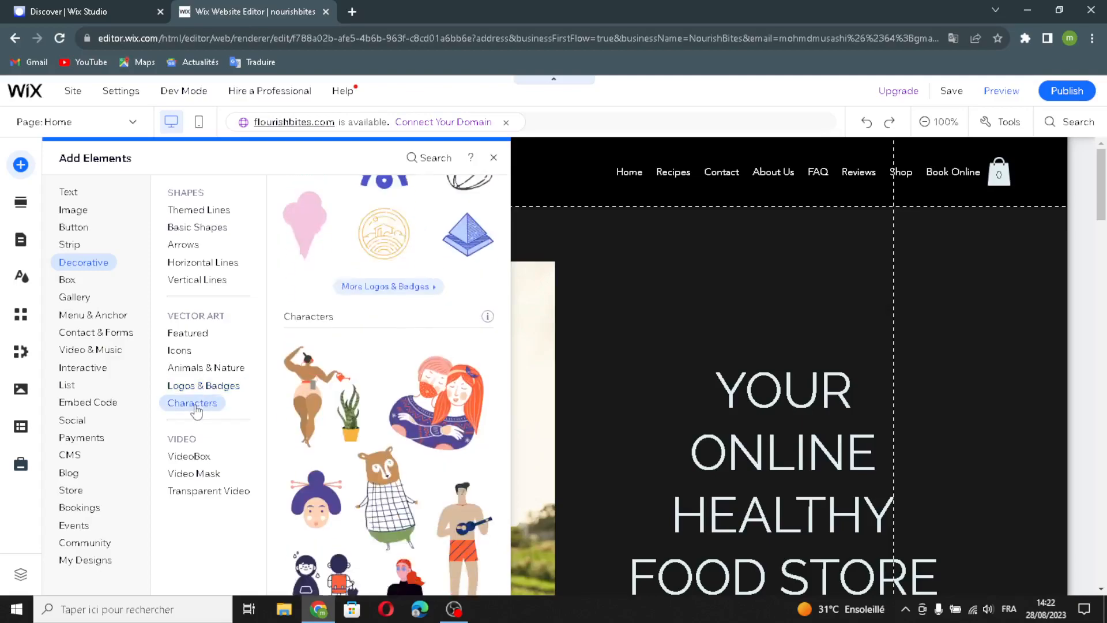
pyautogui.click(189, 455)
pyautogui.click(195, 474)
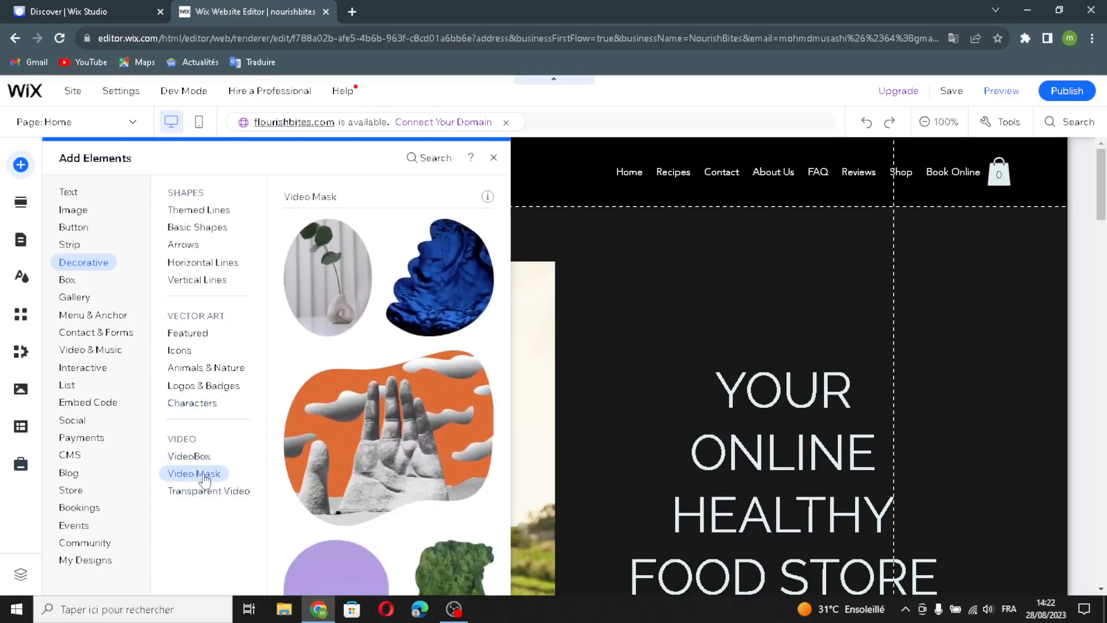
pyautogui.click(193, 497)
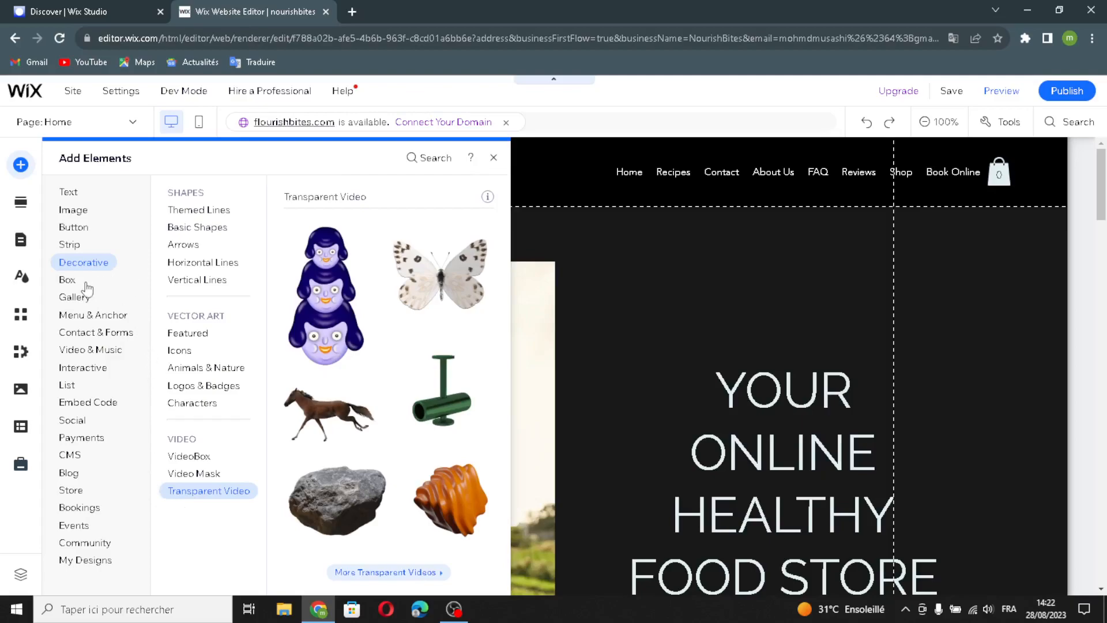
# Review the box elements available for the page: themed, container and hover boxes, and tabs.
pyautogui.click(68, 280)
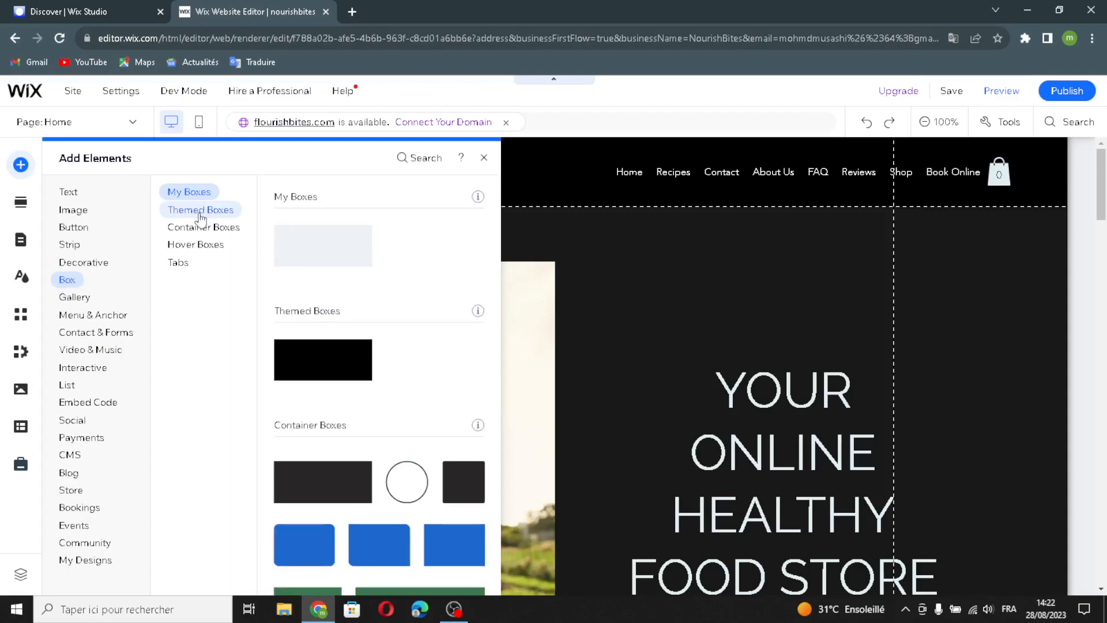
pyautogui.click(200, 218)
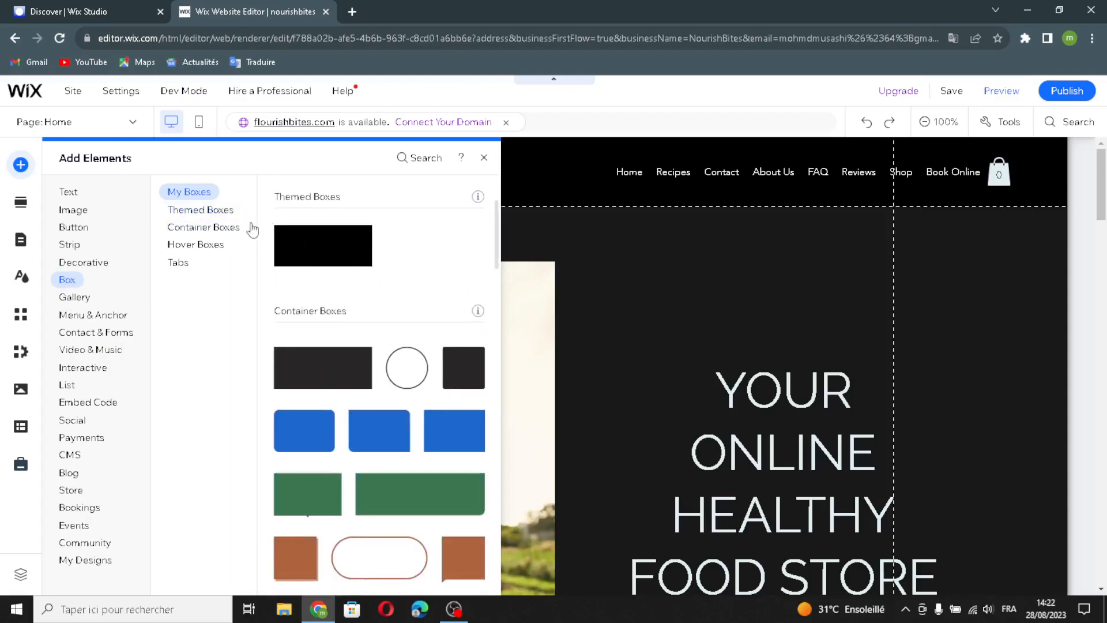
pyautogui.click(225, 229)
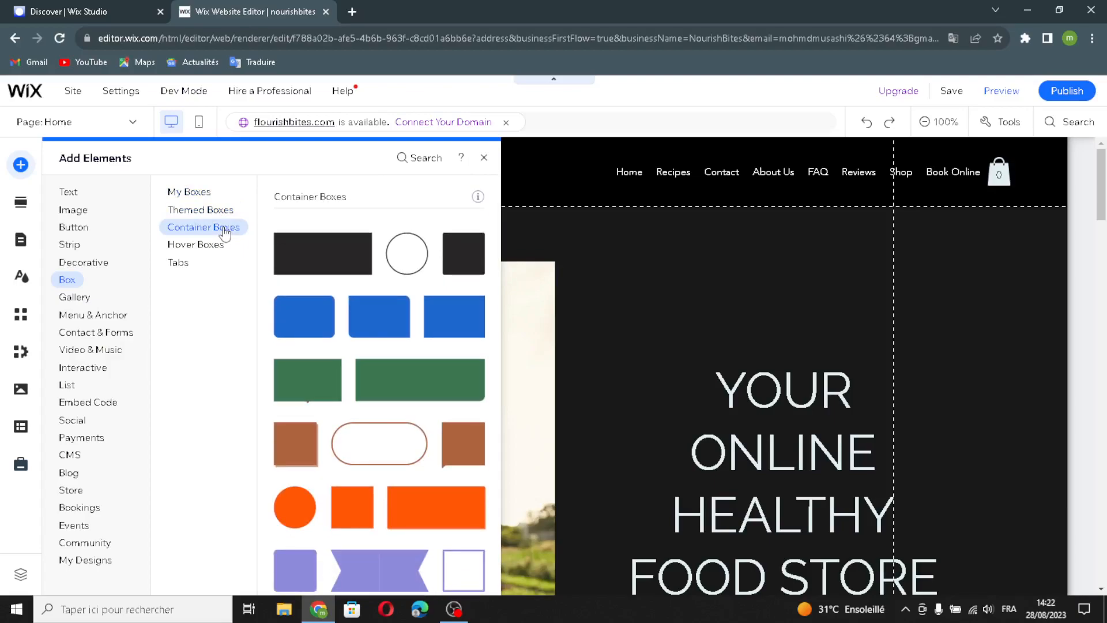
pyautogui.click(216, 242)
pyautogui.click(178, 263)
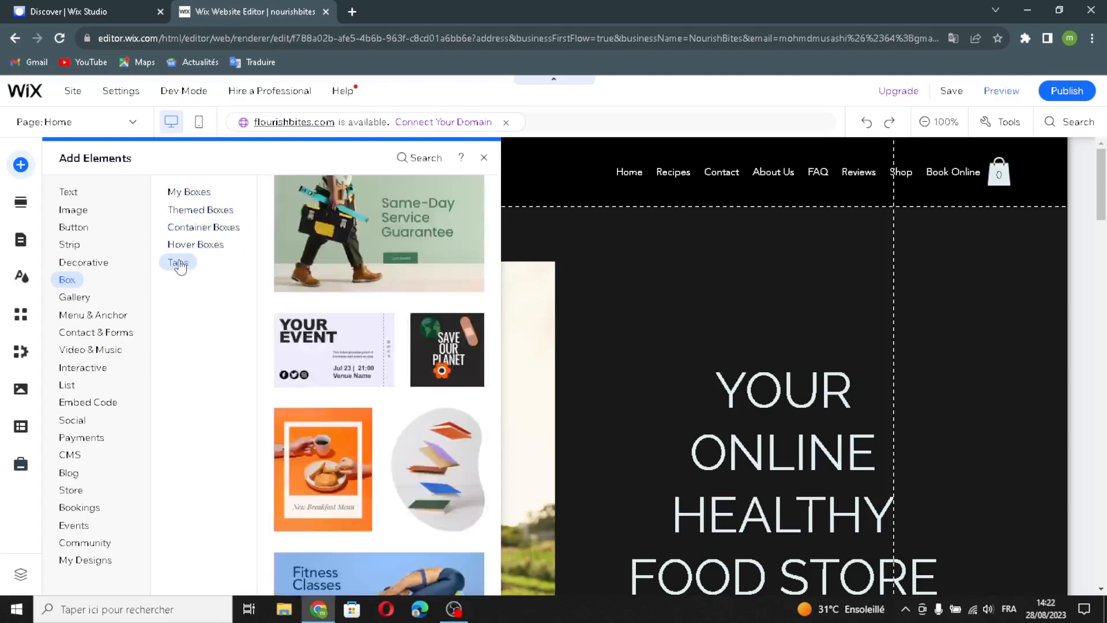
# Explore the gallery layouts on offer: recommended, pro, grid, slider and more galleries.
pyautogui.click(88, 300)
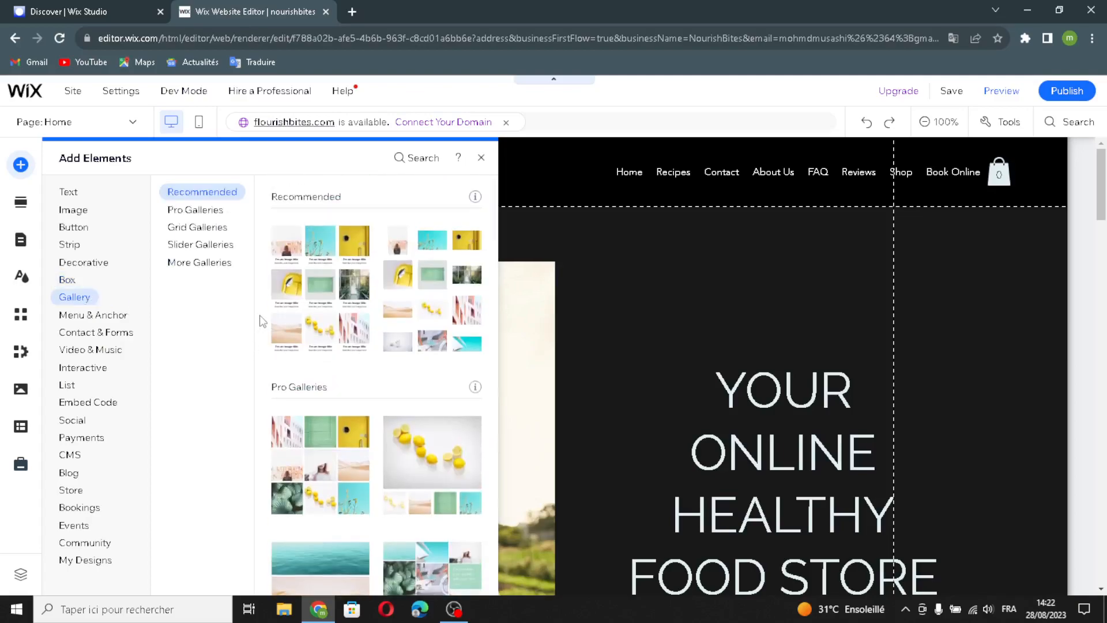
pyautogui.click(211, 212)
pyautogui.click(186, 226)
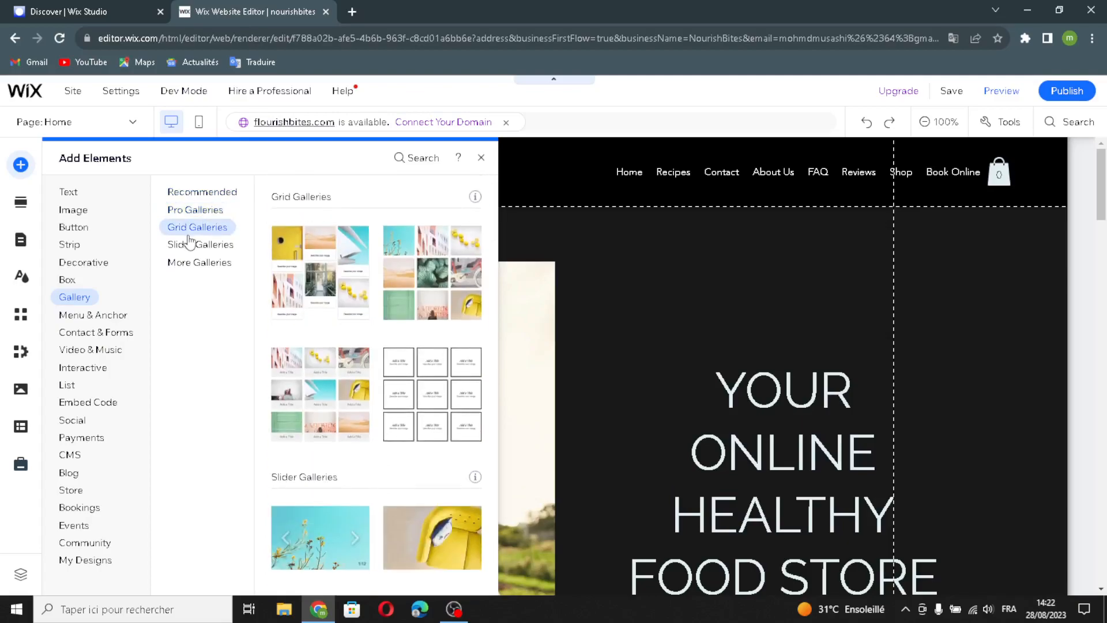
pyautogui.click(183, 245)
pyautogui.click(175, 265)
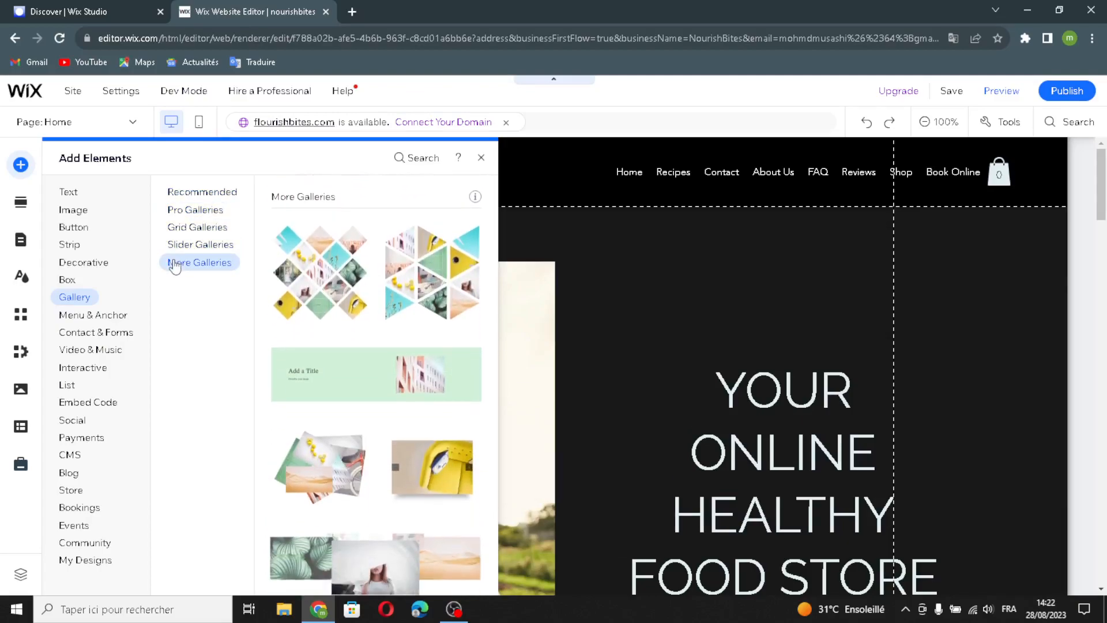
# Inspect the menu and anchor elements: themed and vertical menus, anchors, in-page menus and site search.
pyautogui.click(89, 317)
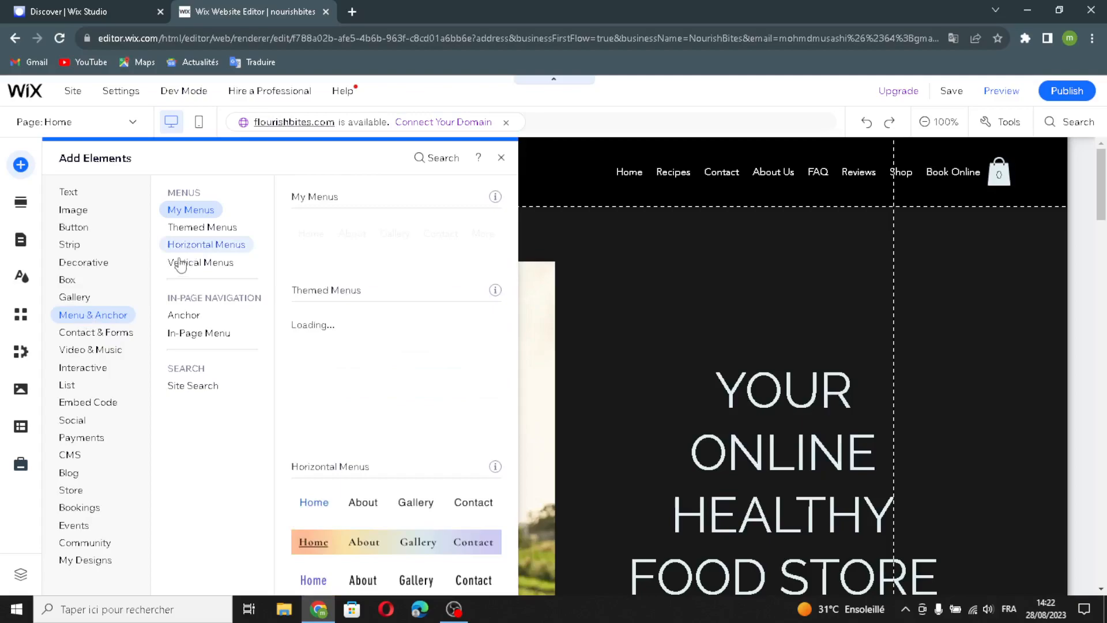
pyautogui.click(201, 269)
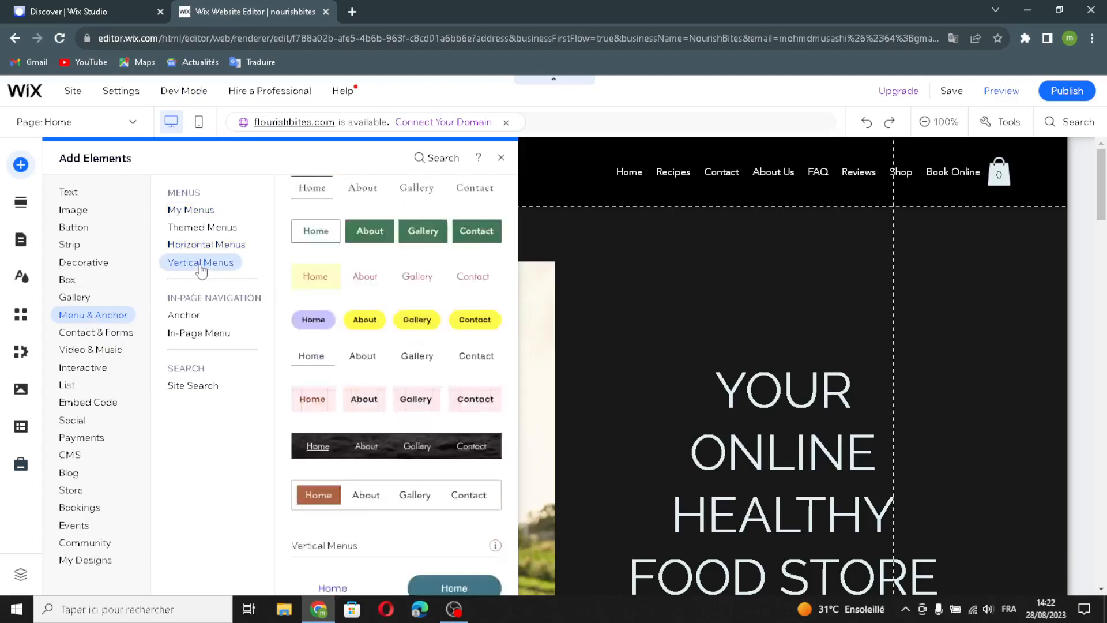
pyautogui.click(190, 228)
pyautogui.click(195, 262)
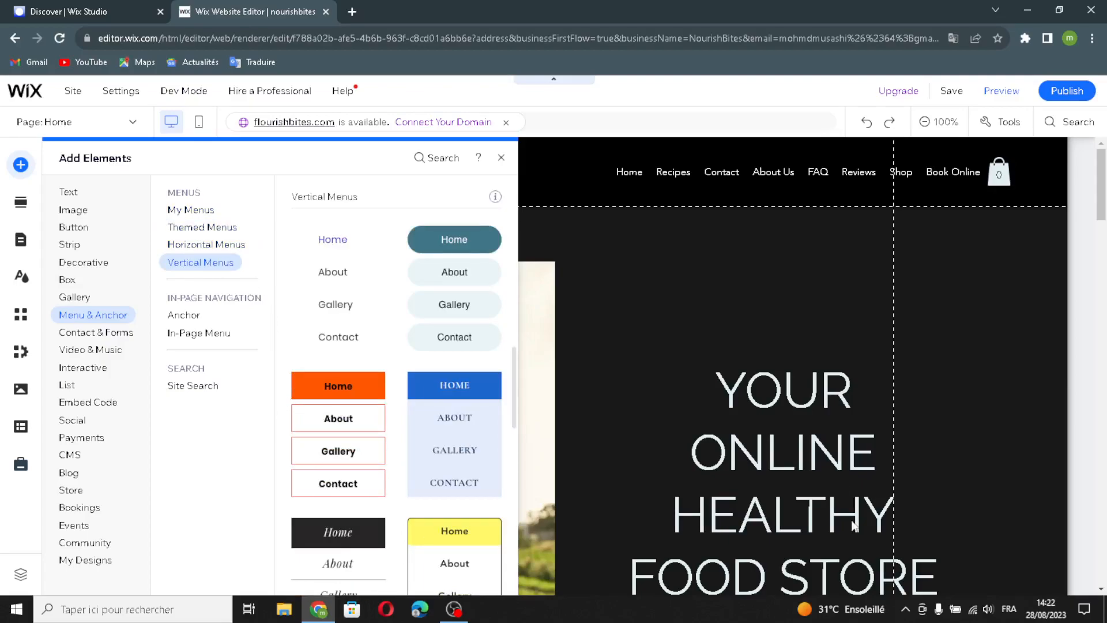
pyautogui.scroll(-7, 808, 326)
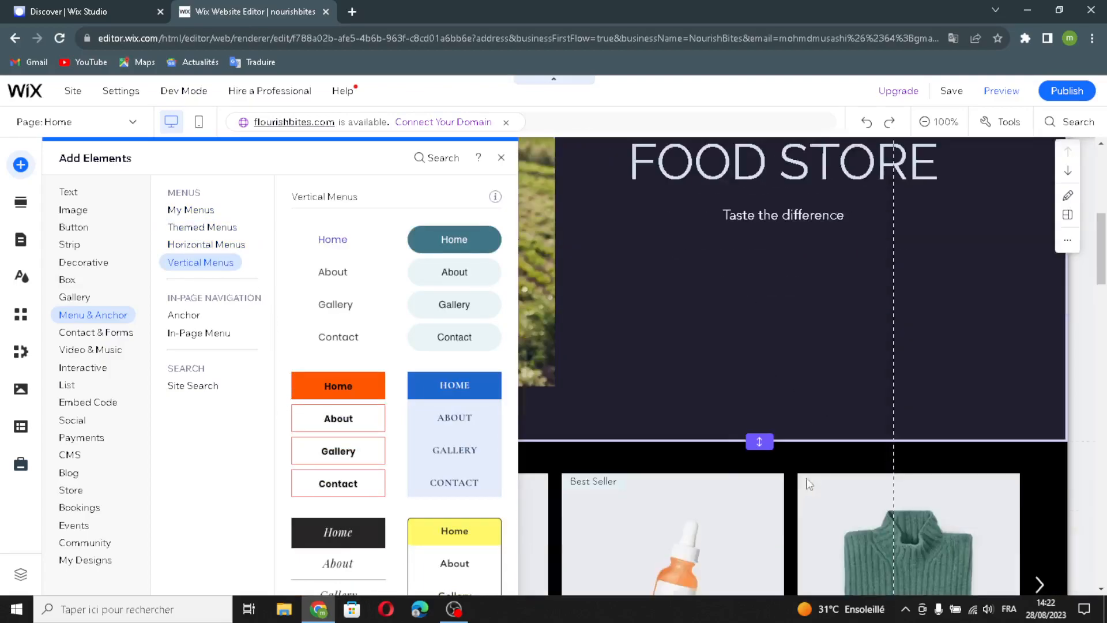
pyautogui.click(192, 315)
pyautogui.click(180, 333)
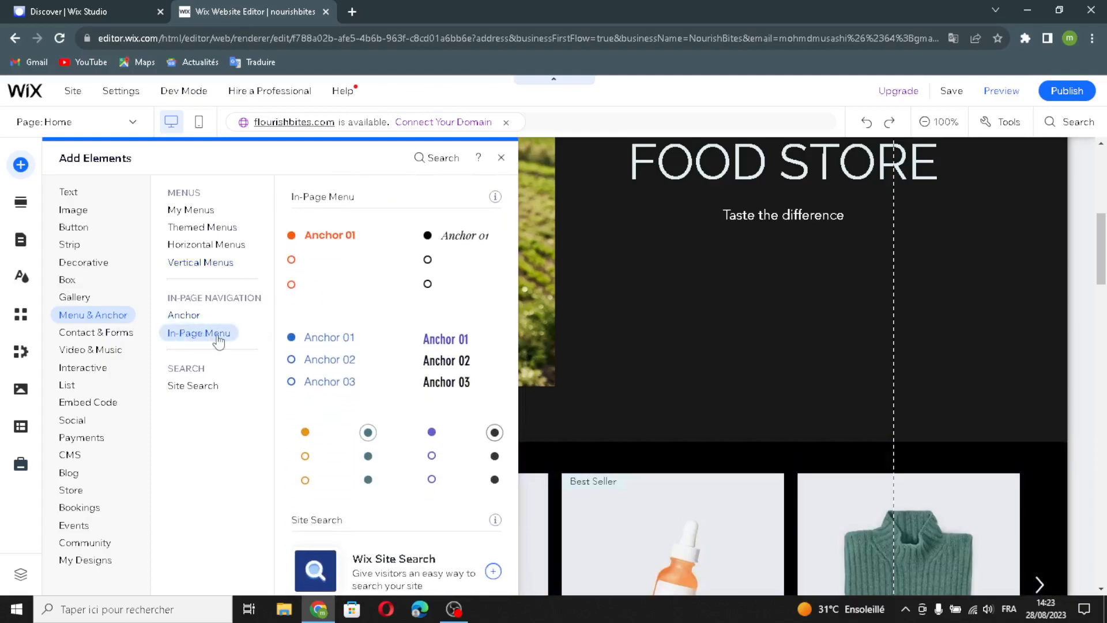
pyautogui.click(199, 395)
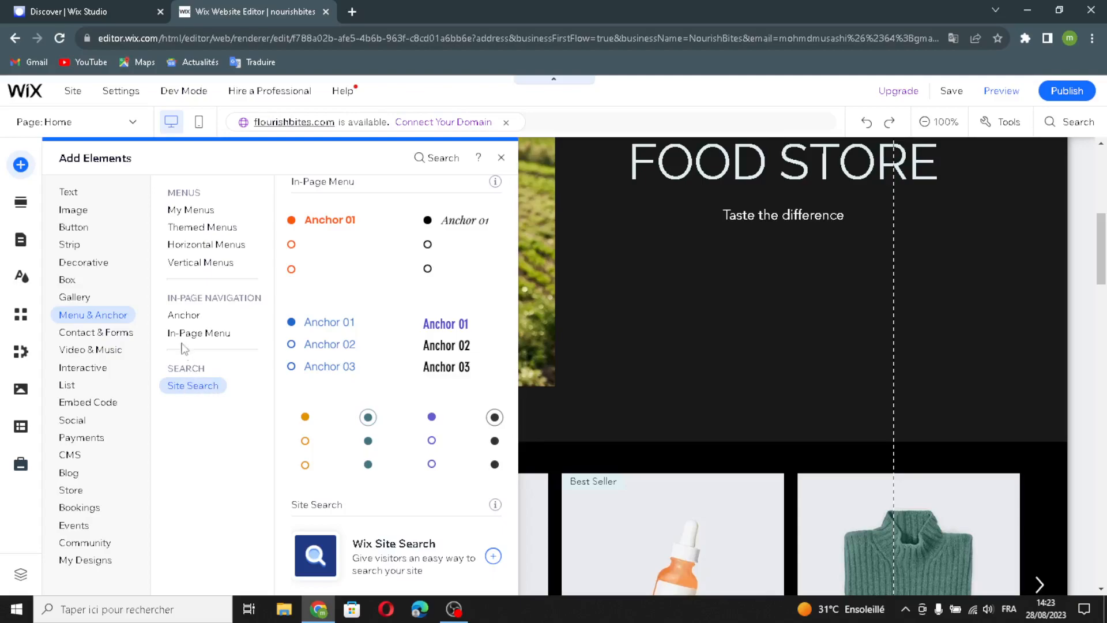
# Look through the contact and form elements: contact, order, registration, donation, application, feedback, request, waiver and subscribe forms.
pyautogui.click(127, 341)
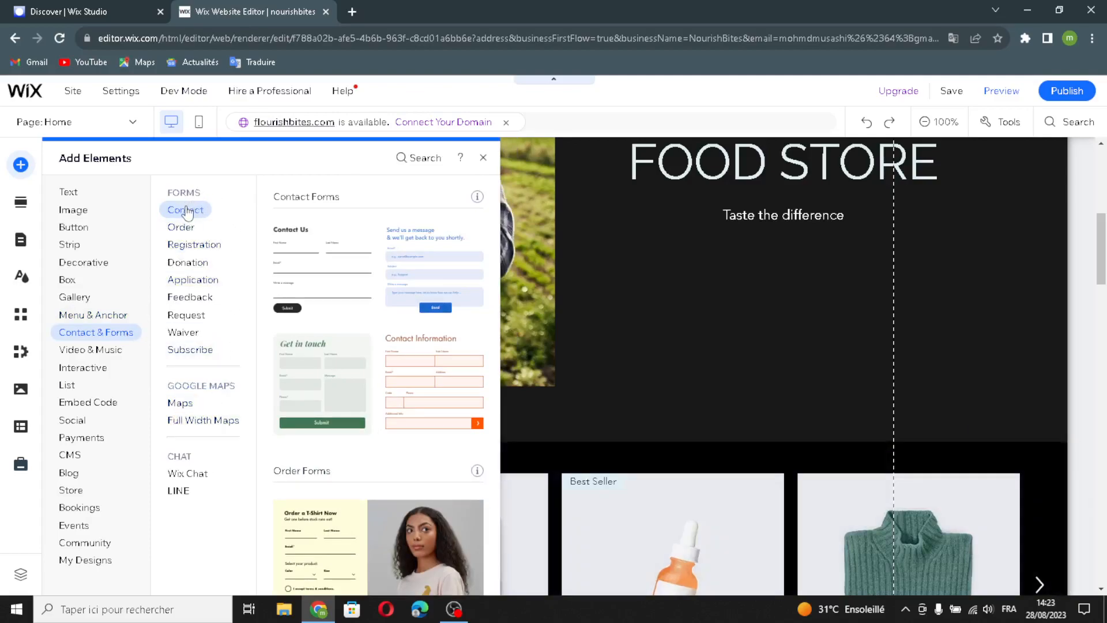
pyautogui.click(182, 228)
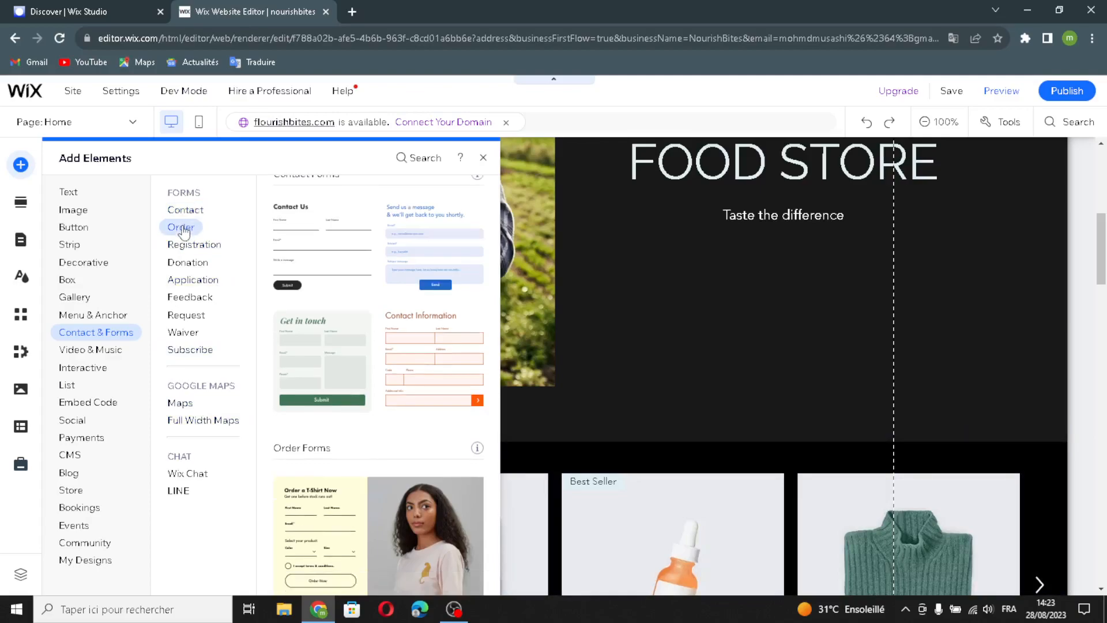
pyautogui.click(182, 245)
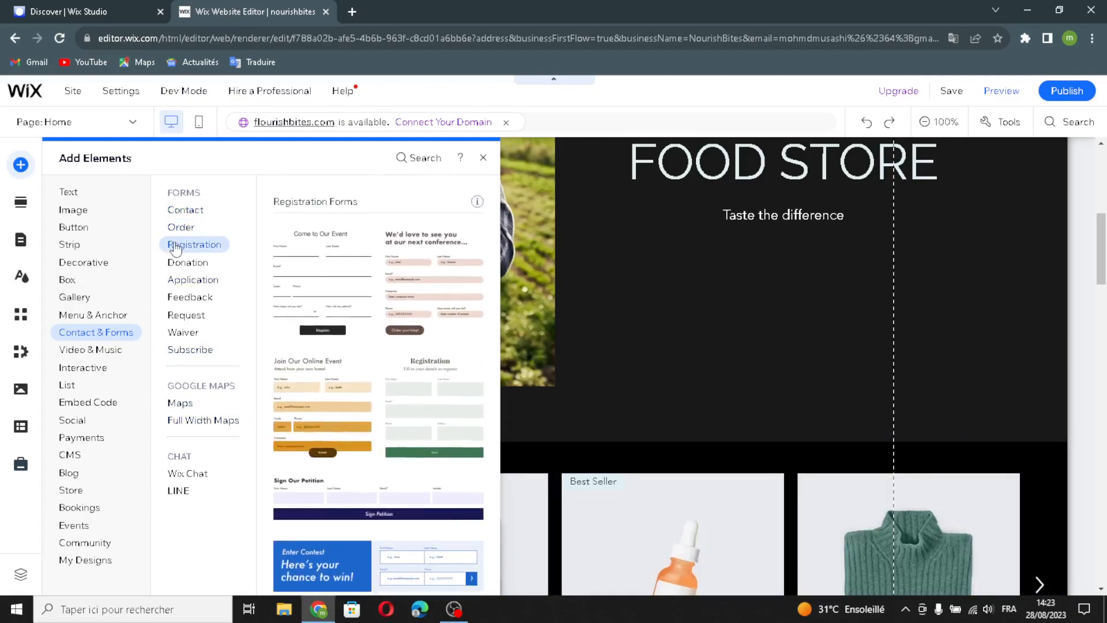
pyautogui.click(187, 264)
pyautogui.click(193, 281)
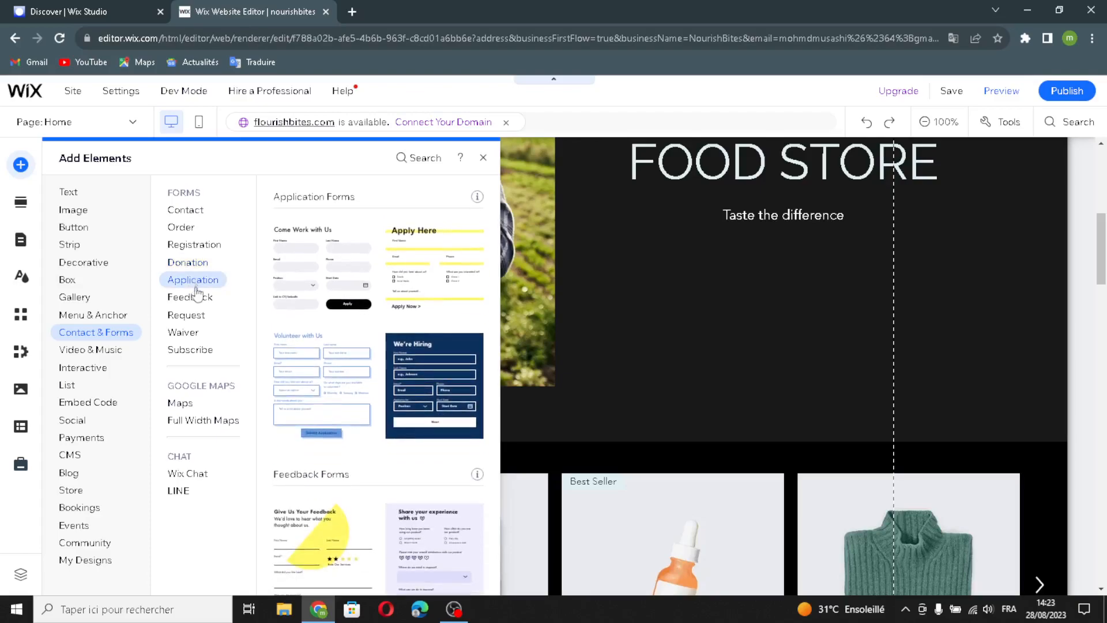
pyautogui.click(188, 299)
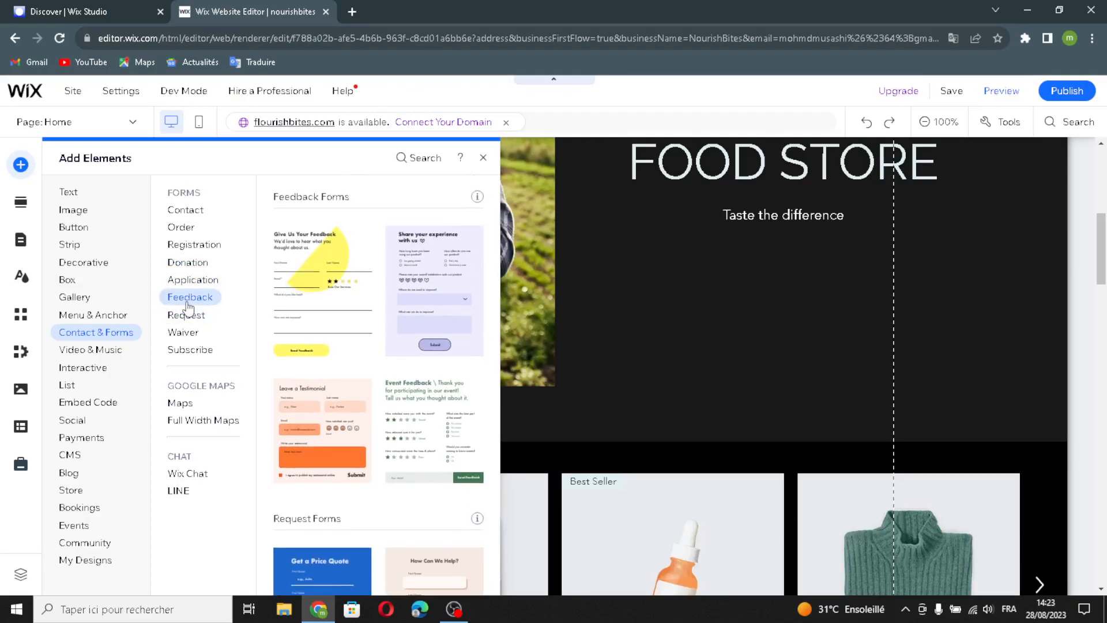
pyautogui.click(189, 316)
pyautogui.click(190, 335)
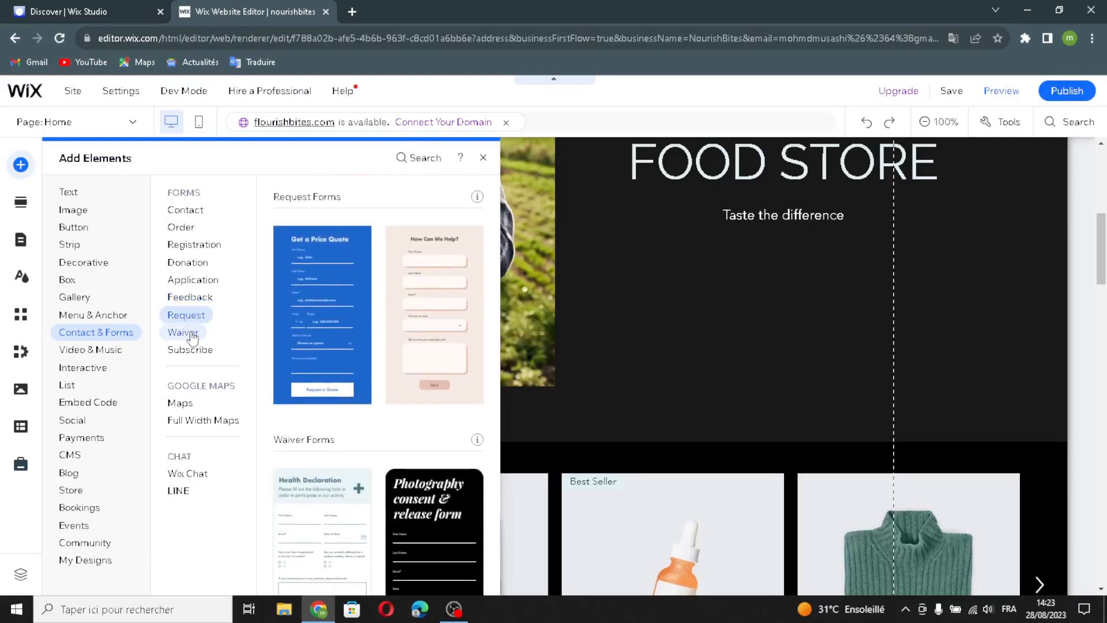
pyautogui.click(186, 350)
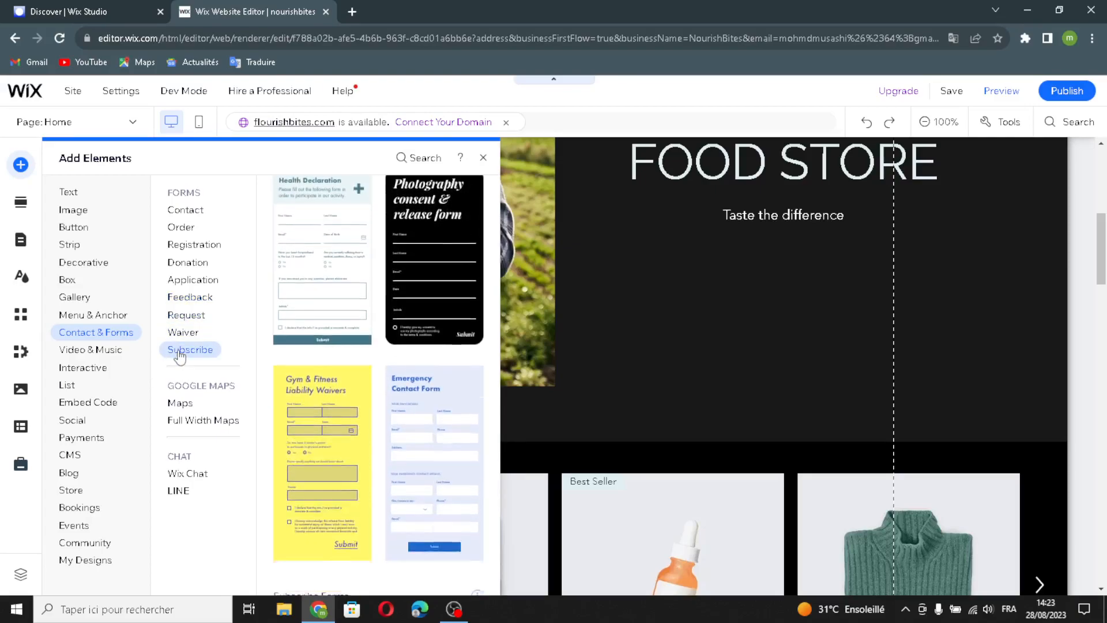
# Review the Google Maps elements, including full width maps, and the Wix Chat and LINE chat options.
pyautogui.click(182, 400)
pyautogui.click(188, 426)
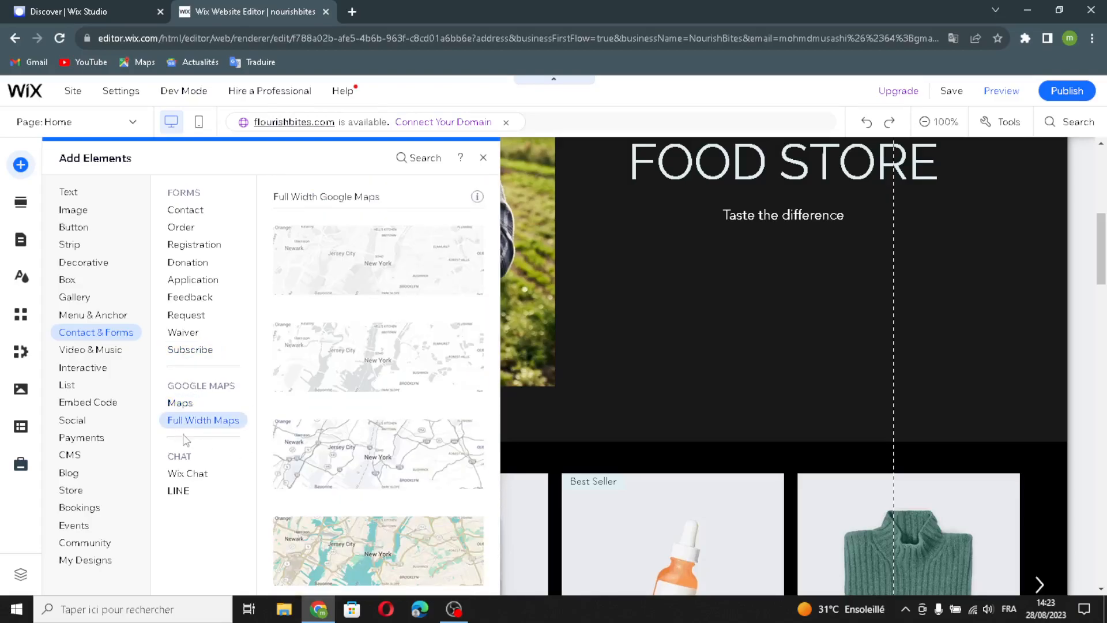
pyautogui.click(186, 474)
pyautogui.click(180, 492)
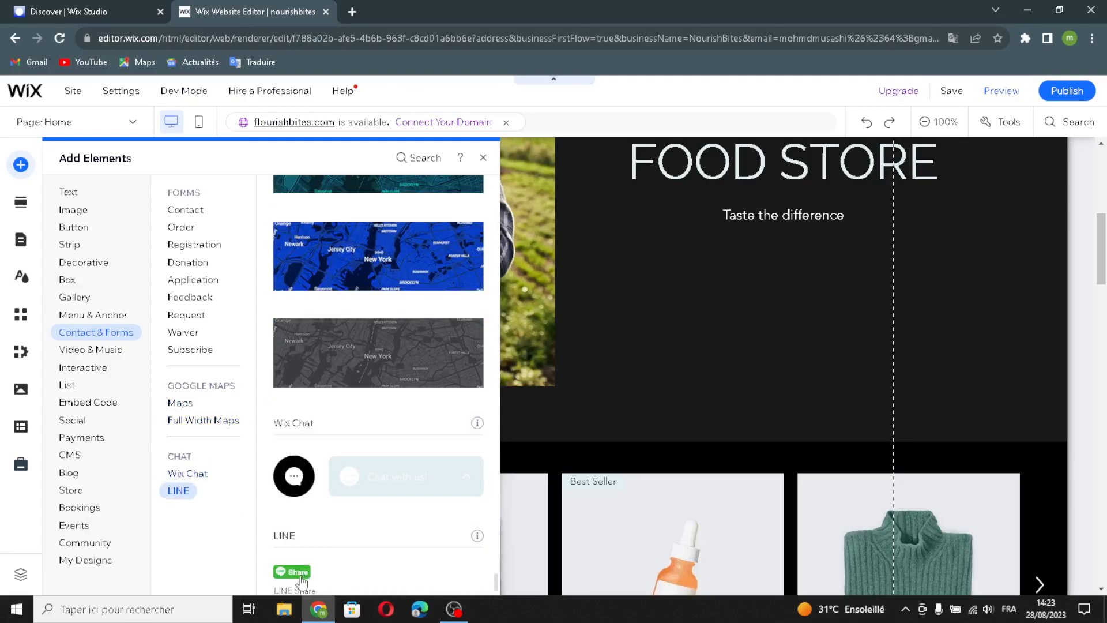
# Examine the video elements on offer: single video players, VideoBox, video mask and transparent video.
pyautogui.click(109, 353)
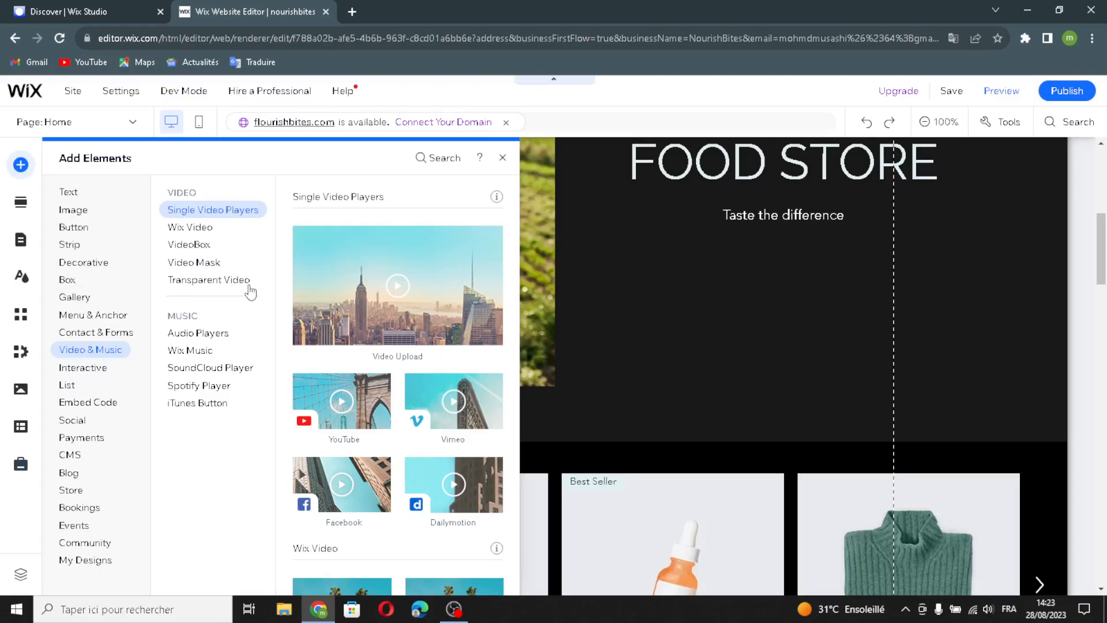
pyautogui.click(184, 244)
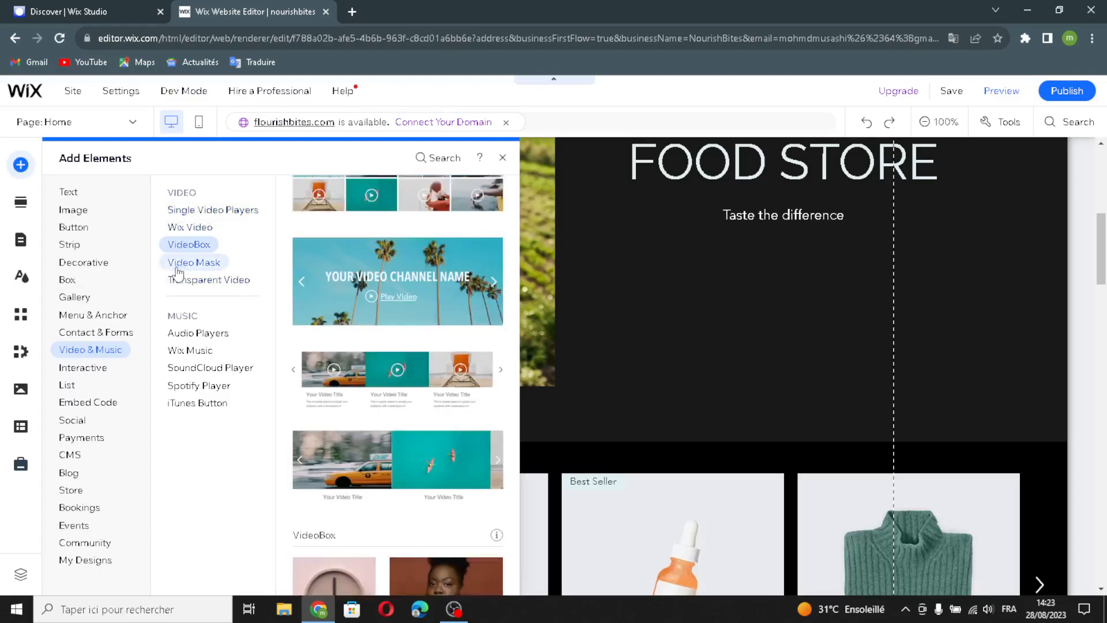
pyautogui.click(180, 263)
pyautogui.click(176, 280)
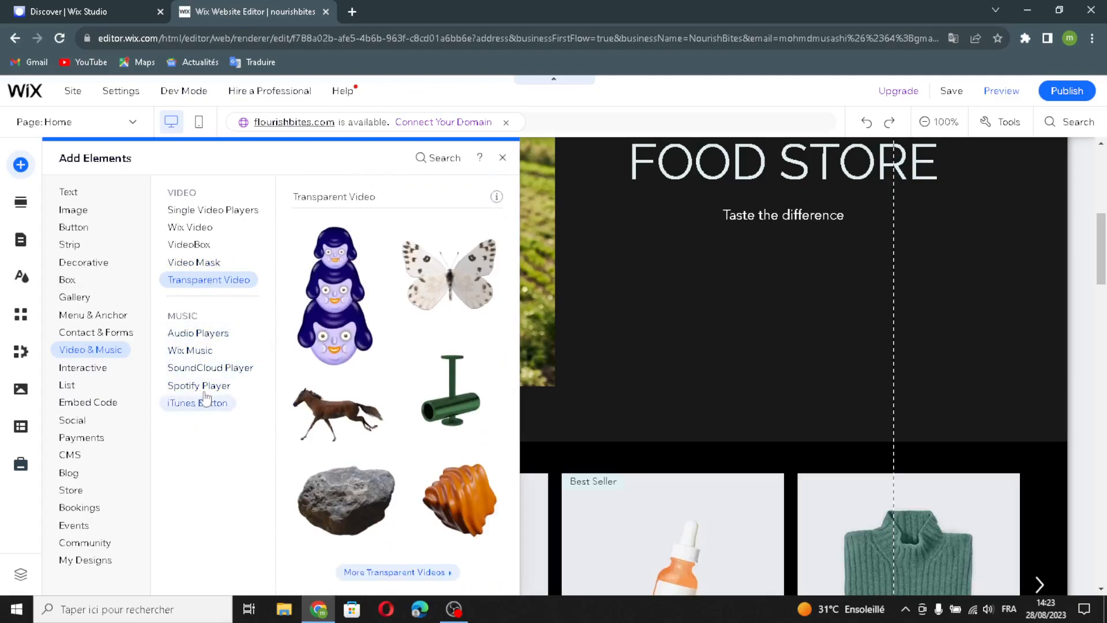
# Explore the music elements: audio players, Wix Music, SoundCloud player, Spotify player and iTunes button.
pyautogui.click(182, 337)
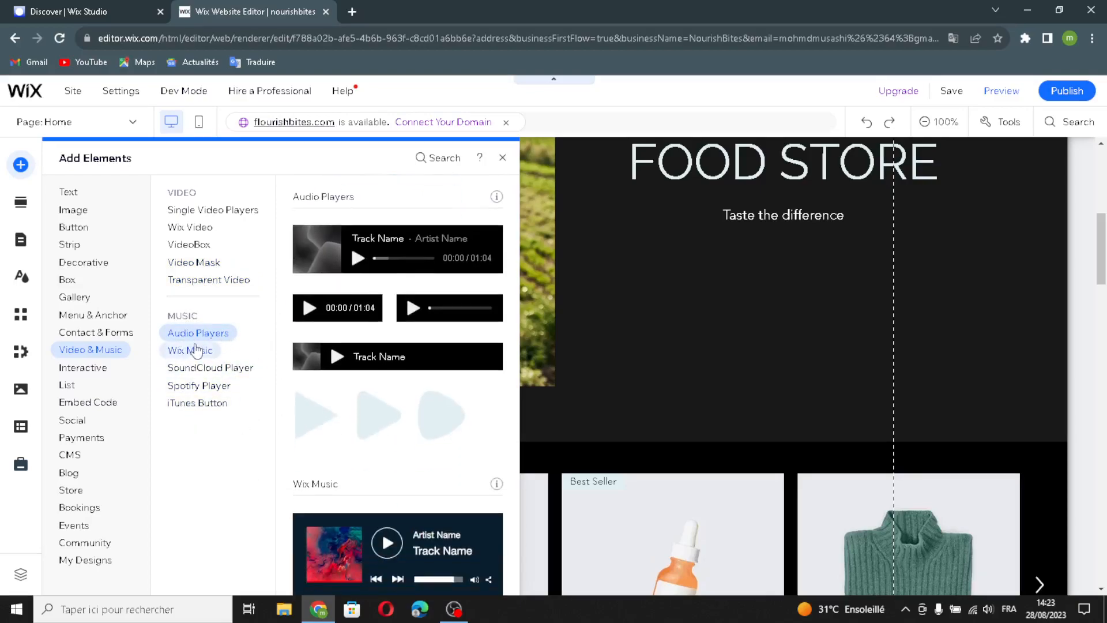
pyautogui.click(189, 350)
pyautogui.click(187, 369)
pyautogui.click(199, 387)
pyautogui.click(193, 404)
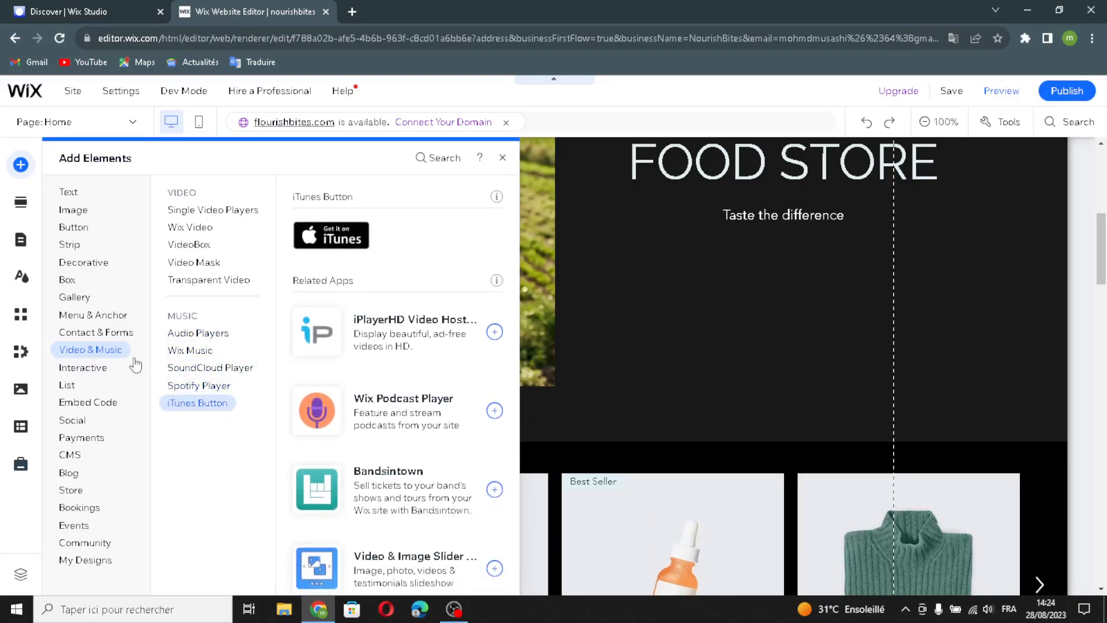
# Inspect the interactive elements: full width and box slideshows, hover boxes, tabs and hover repeaters.
pyautogui.click(91, 376)
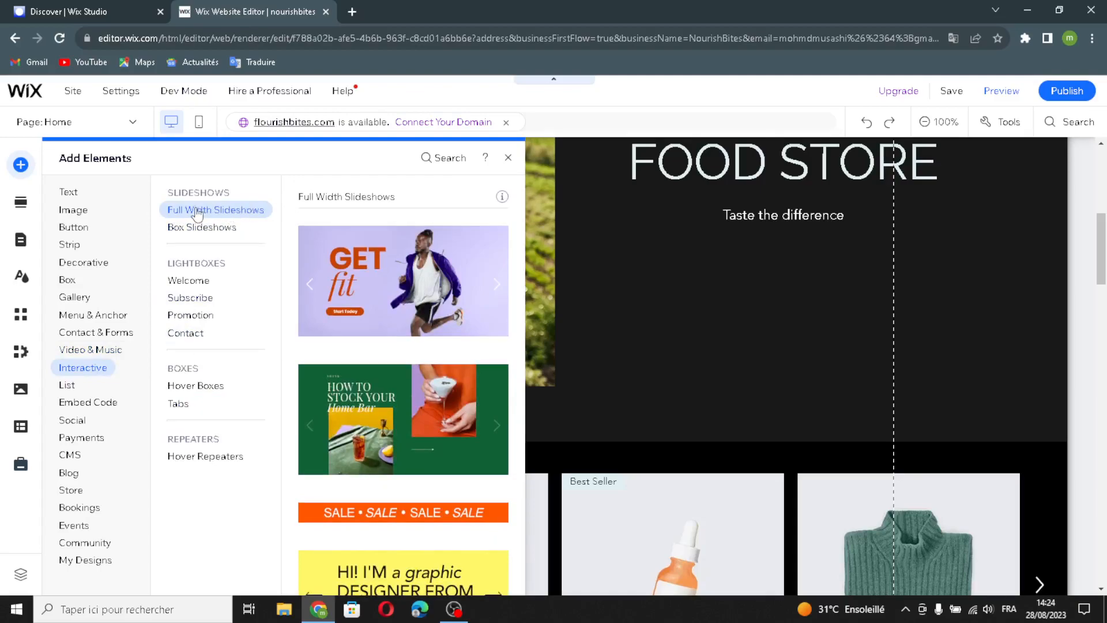
pyautogui.click(228, 227)
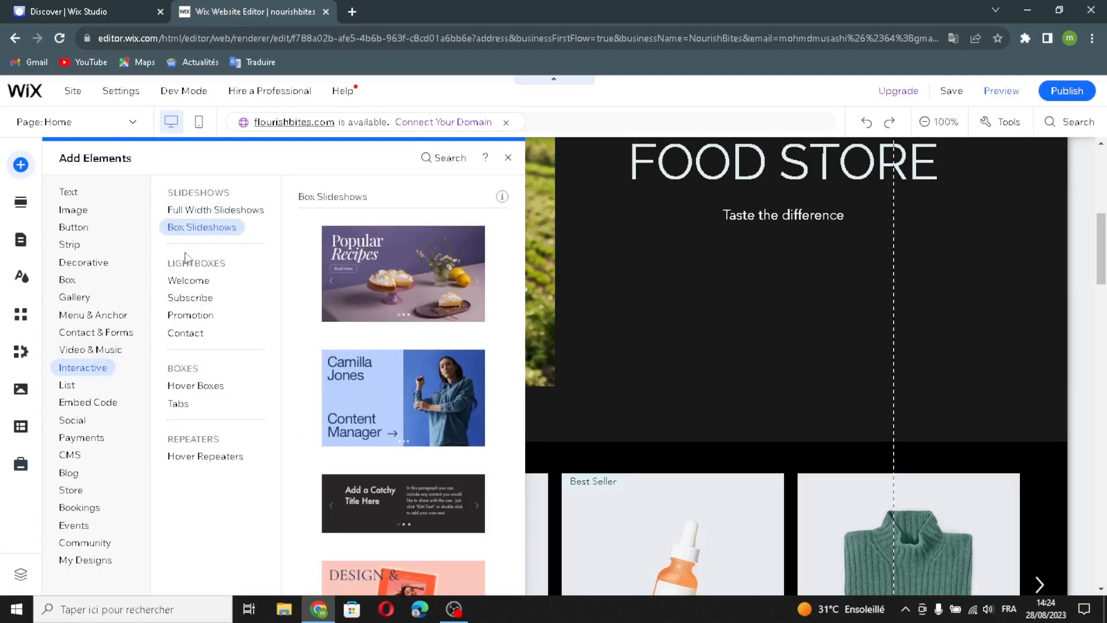
pyautogui.click(202, 386)
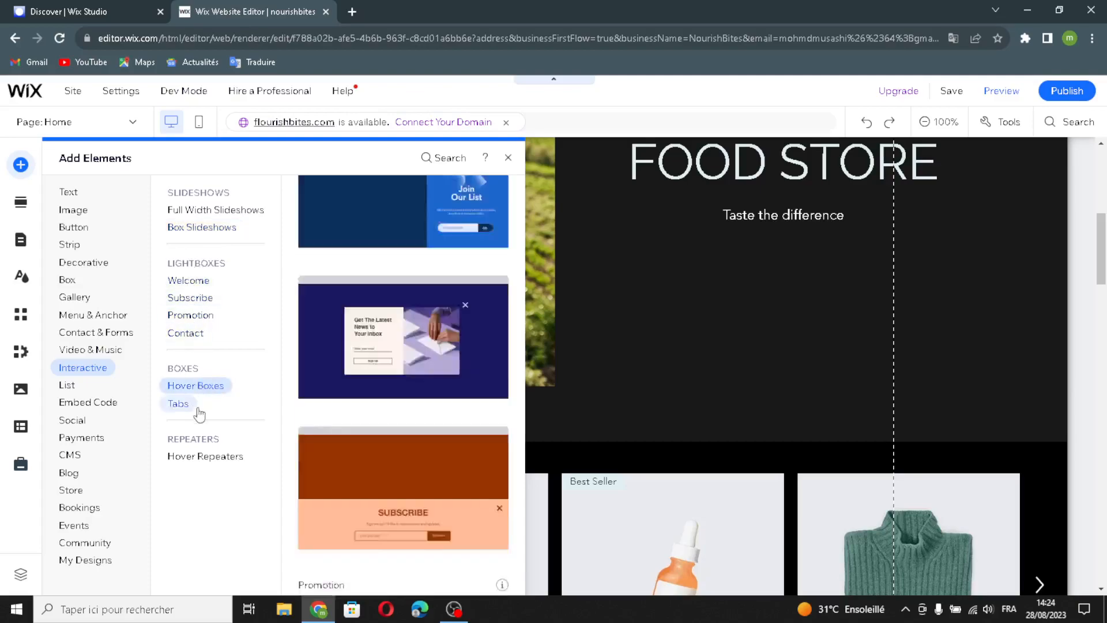
pyautogui.click(200, 410)
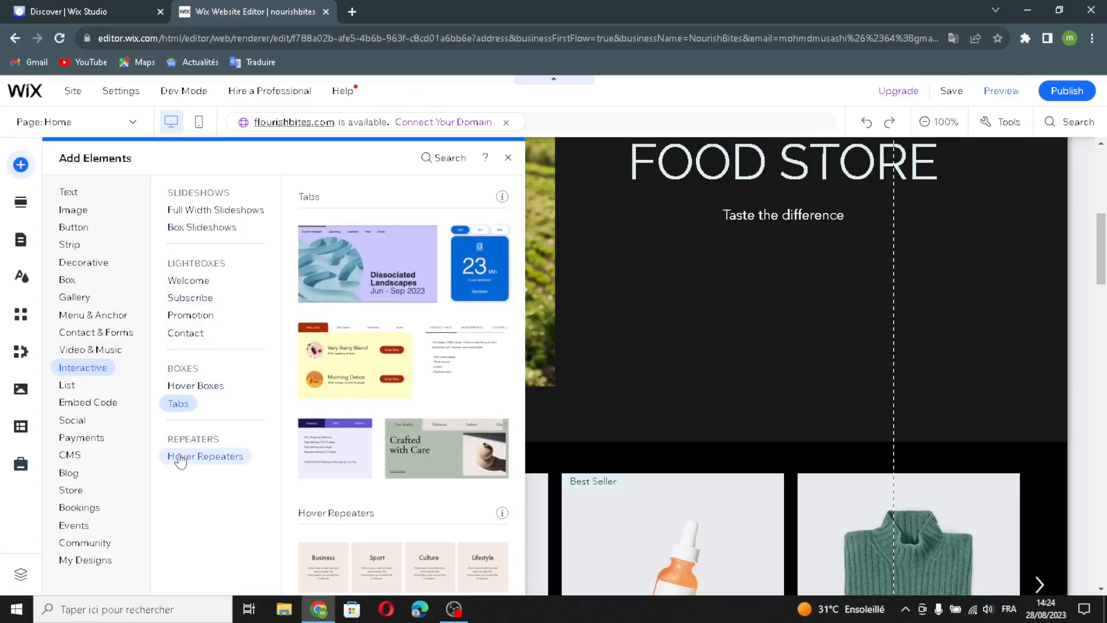
pyautogui.click(182, 460)
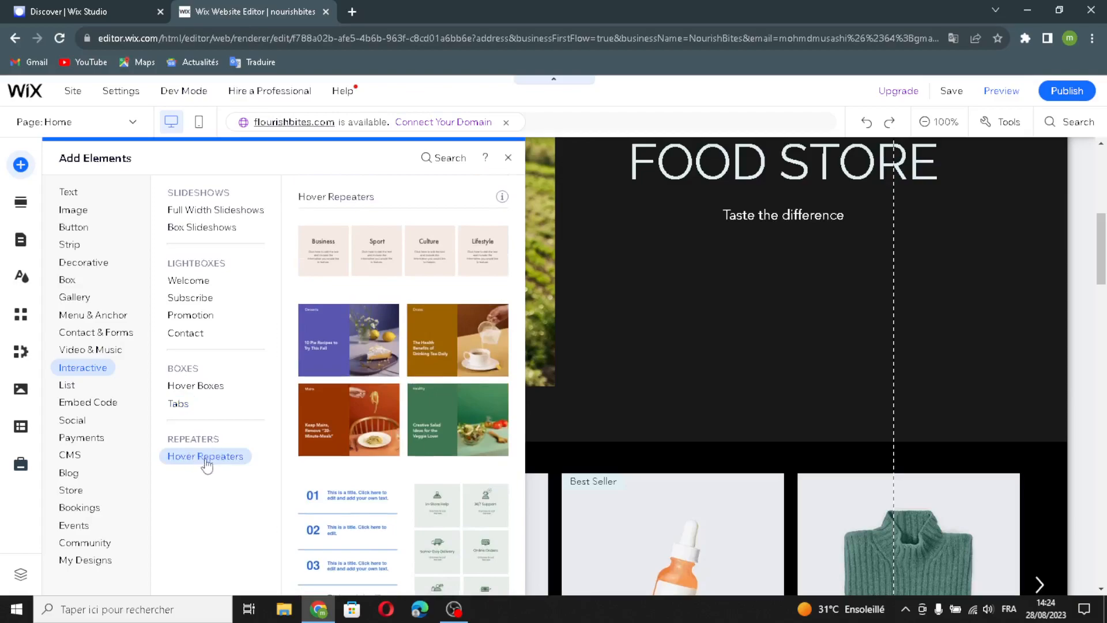
# Look over the list elements, covering the standard, hover and blank repeaters.
pyautogui.click(62, 387)
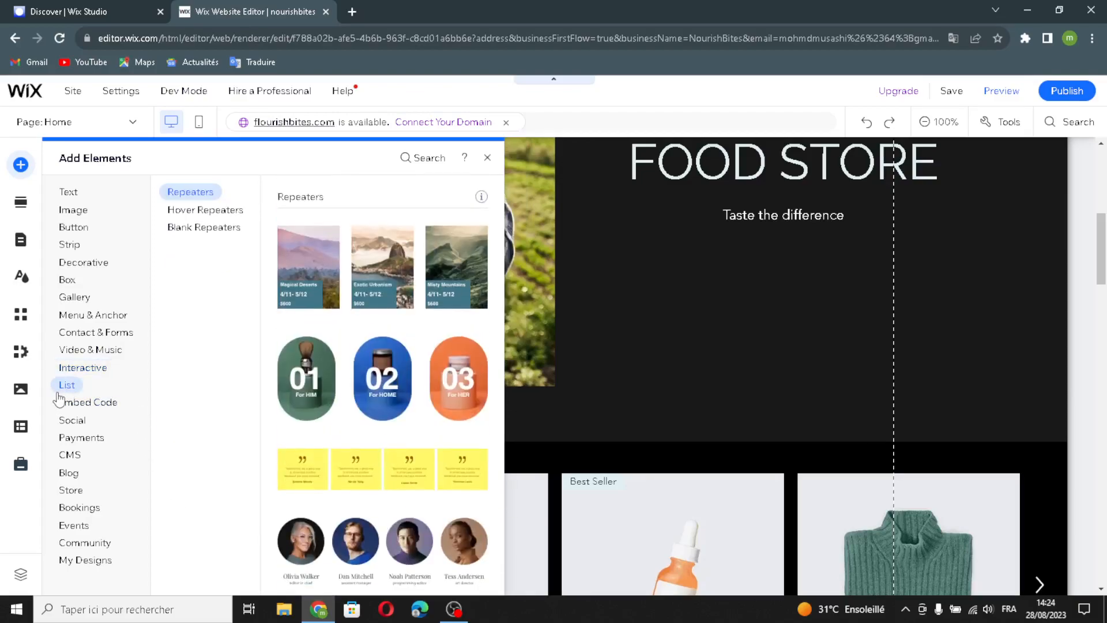
pyautogui.click(176, 227)
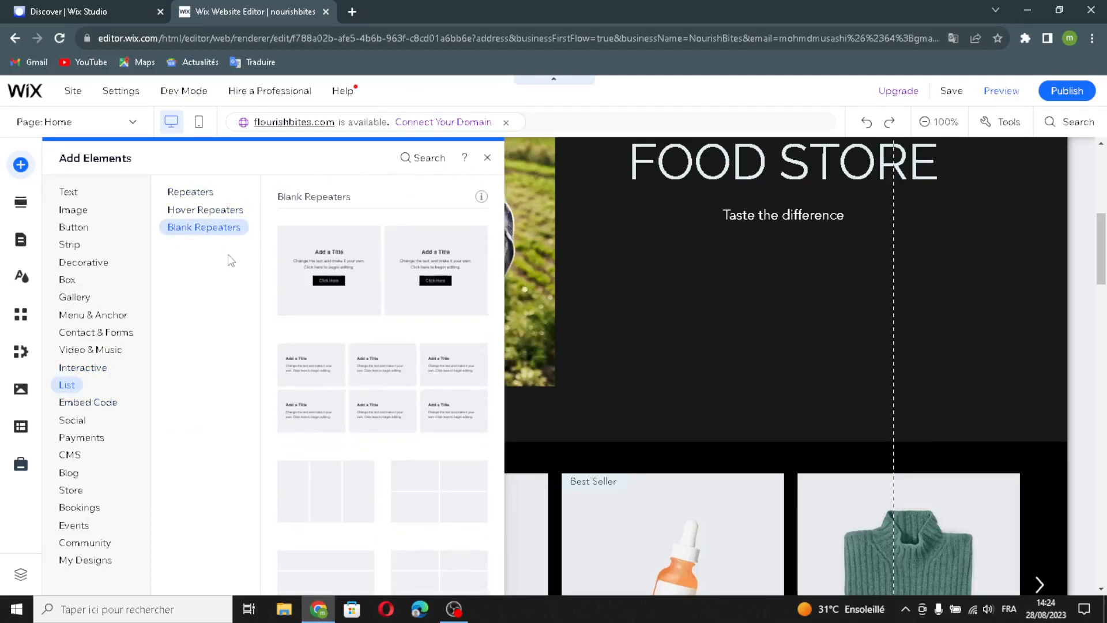
pyautogui.scroll(2, 369, 310)
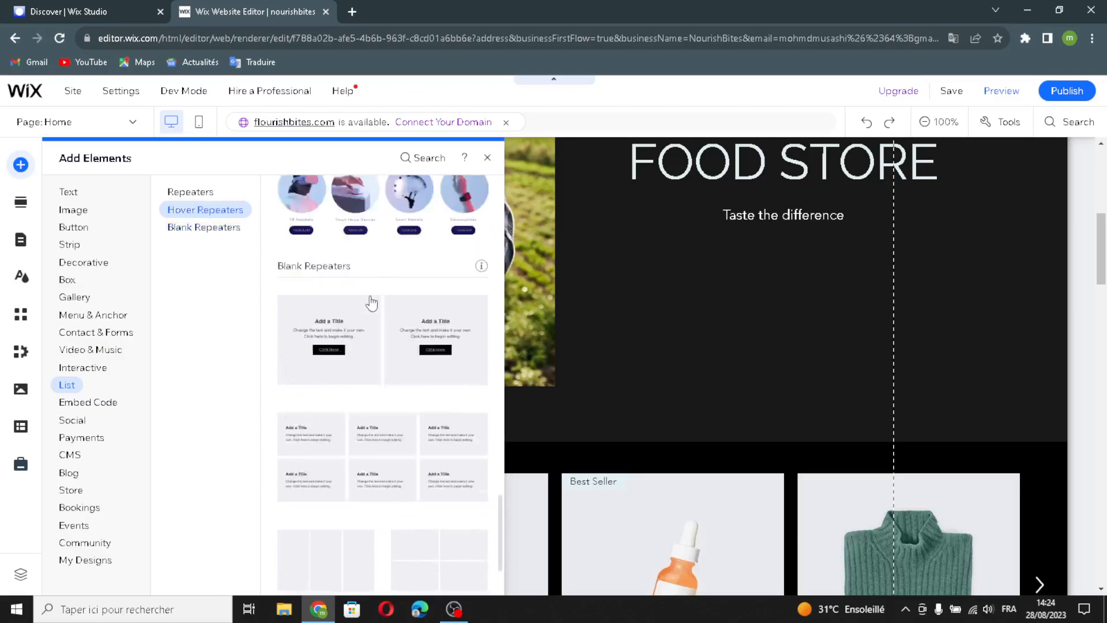
# Review the embed code elements for popular embeds, single video players and the SoundCloud, Spotify and iTunes audio options.
pyautogui.click(108, 406)
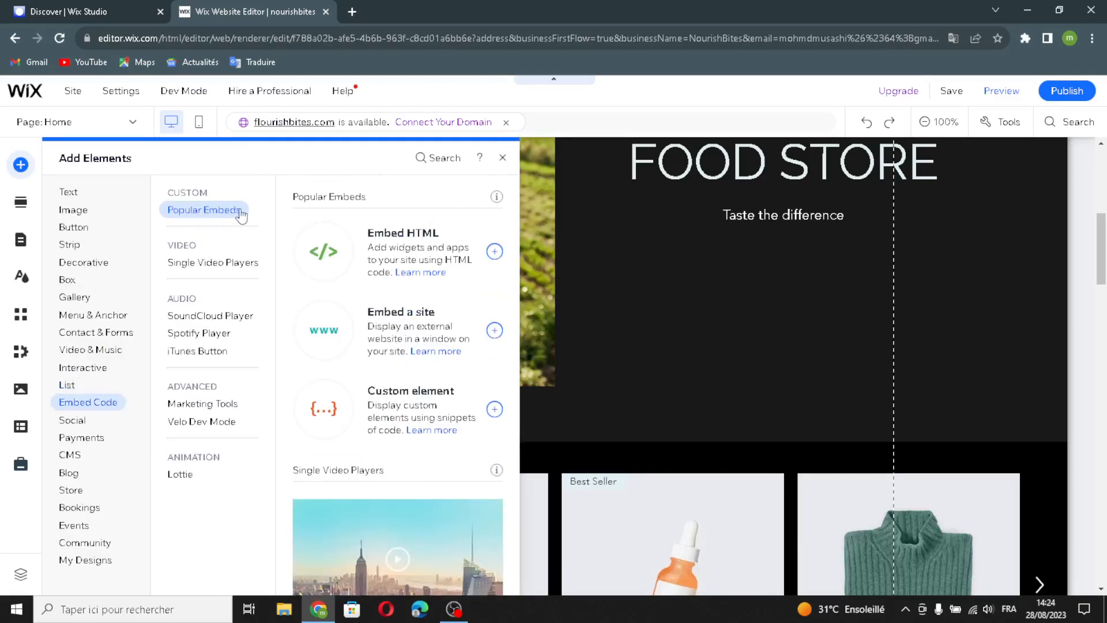
pyautogui.click(199, 271)
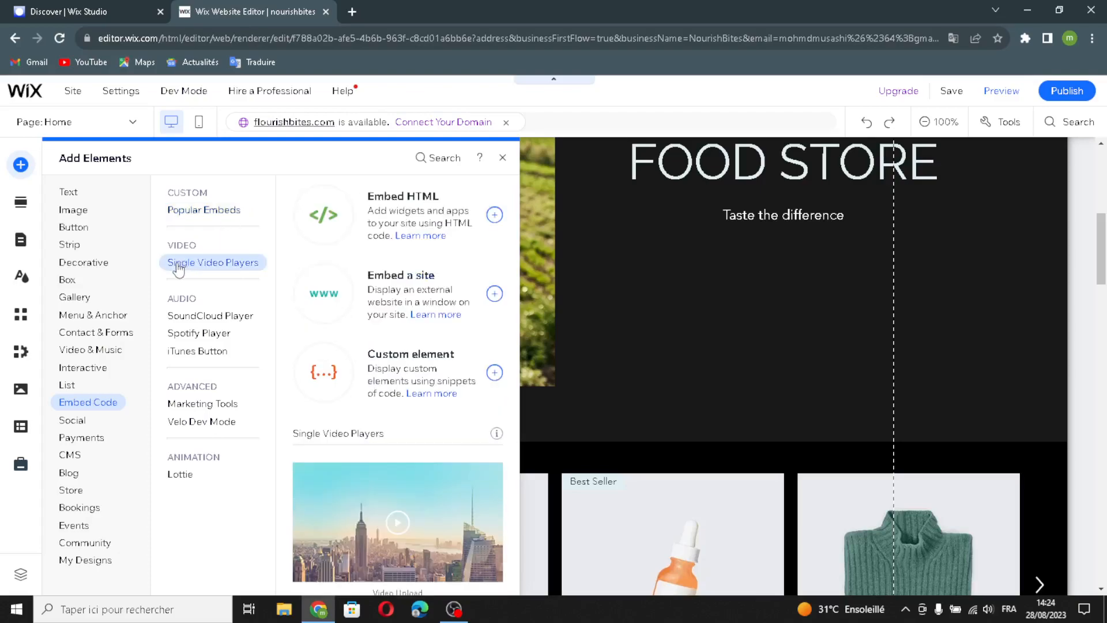
pyautogui.click(185, 315)
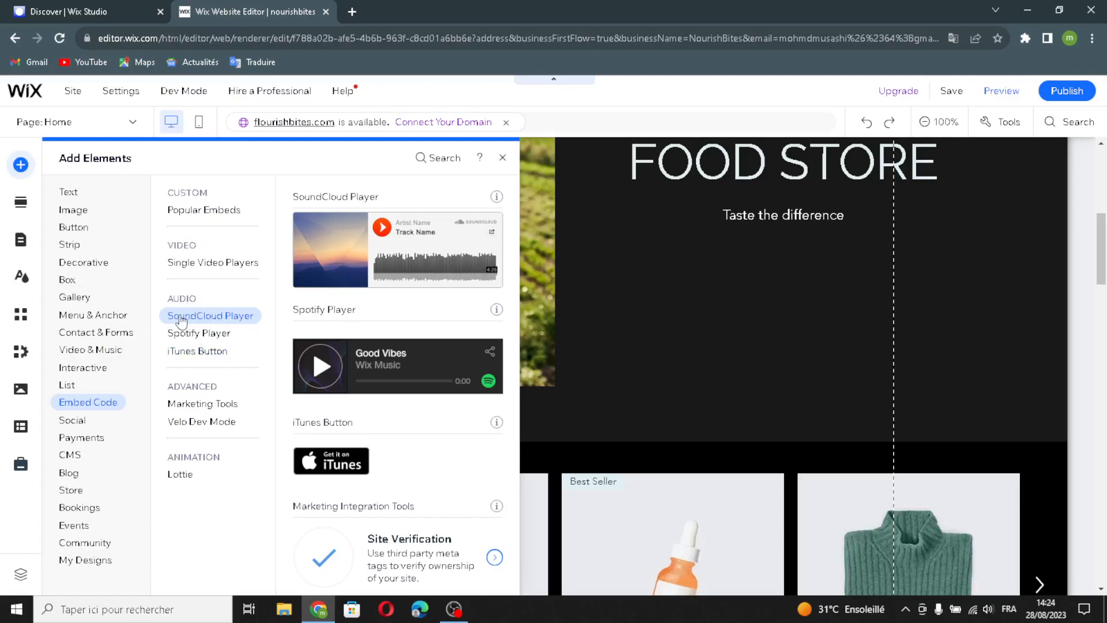
pyautogui.click(187, 336)
pyautogui.click(183, 357)
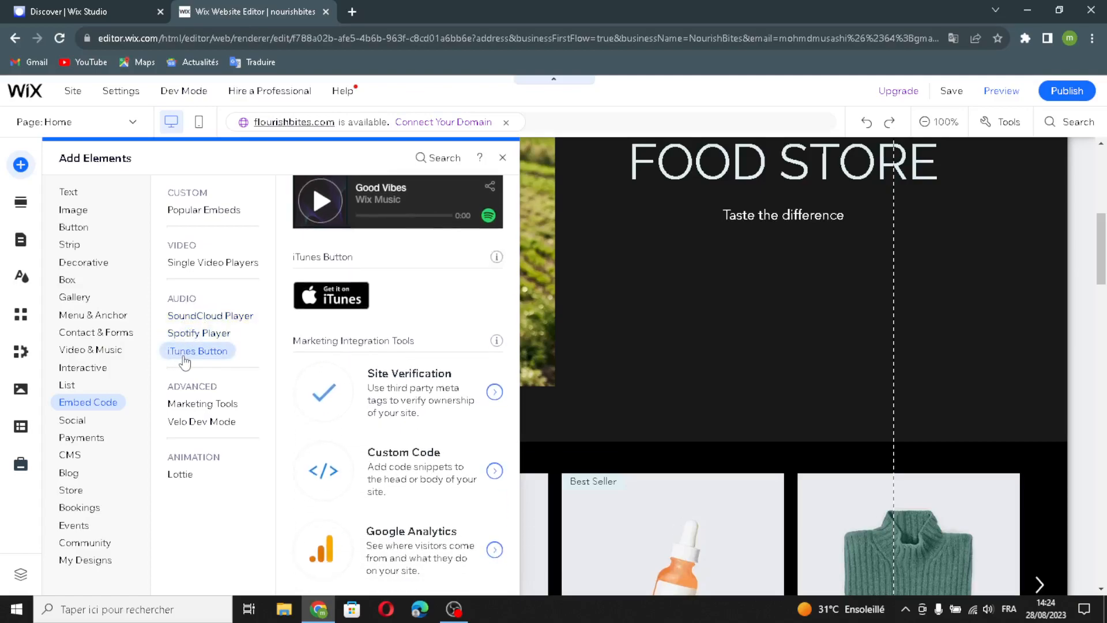
# Examine the advanced and animation embeds: marketing integration tools, Velo Dev Mode and Lottie.
pyautogui.click(193, 403)
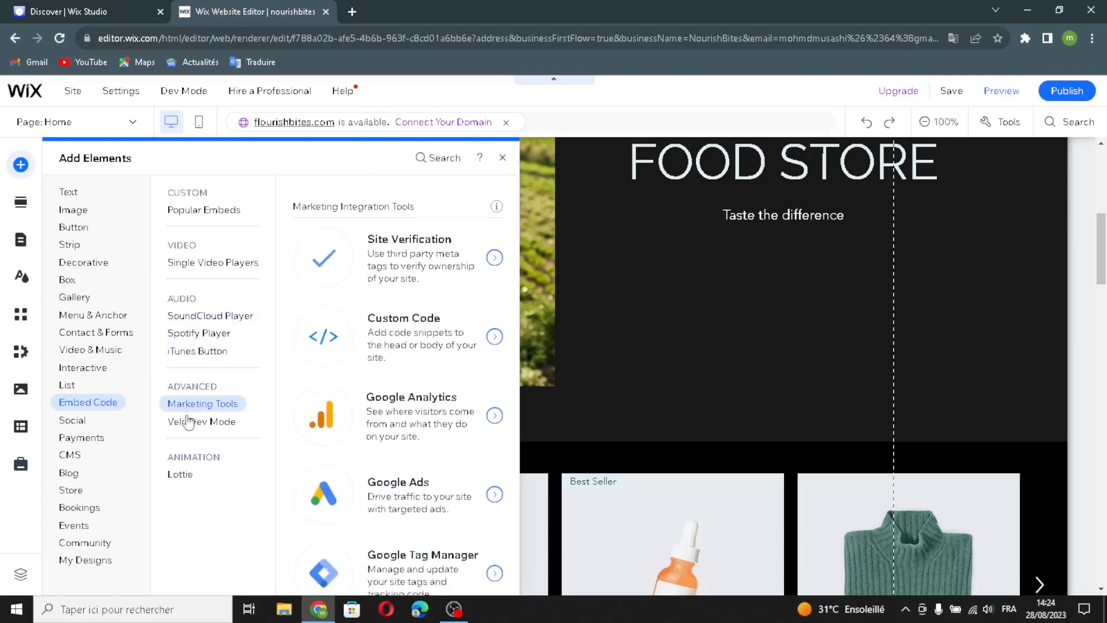
pyautogui.click(190, 422)
pyautogui.click(185, 403)
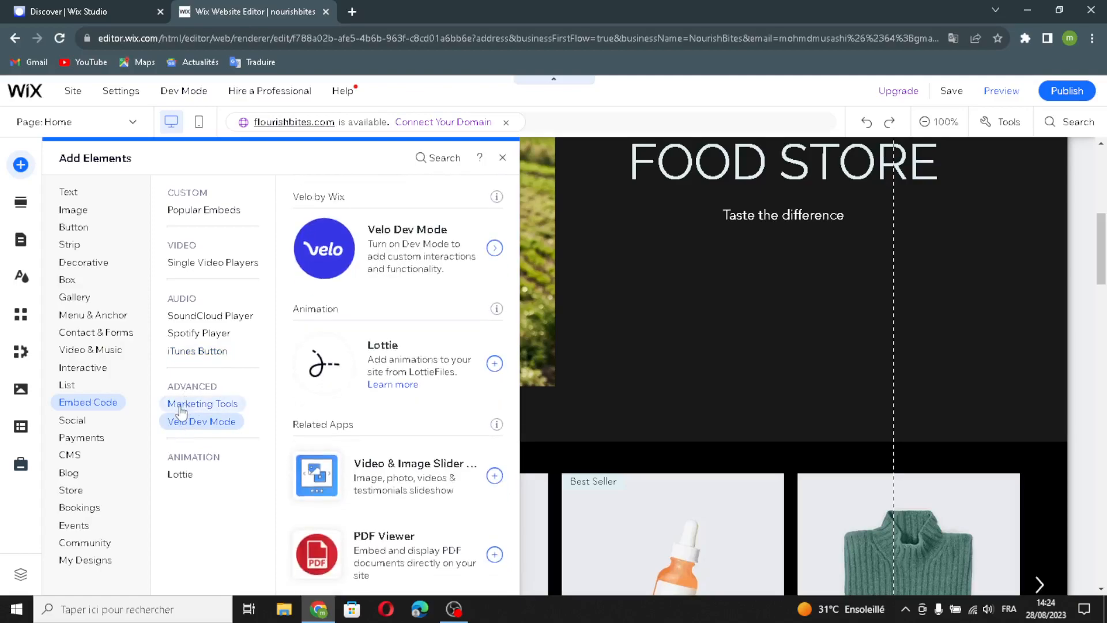
pyautogui.click(188, 424)
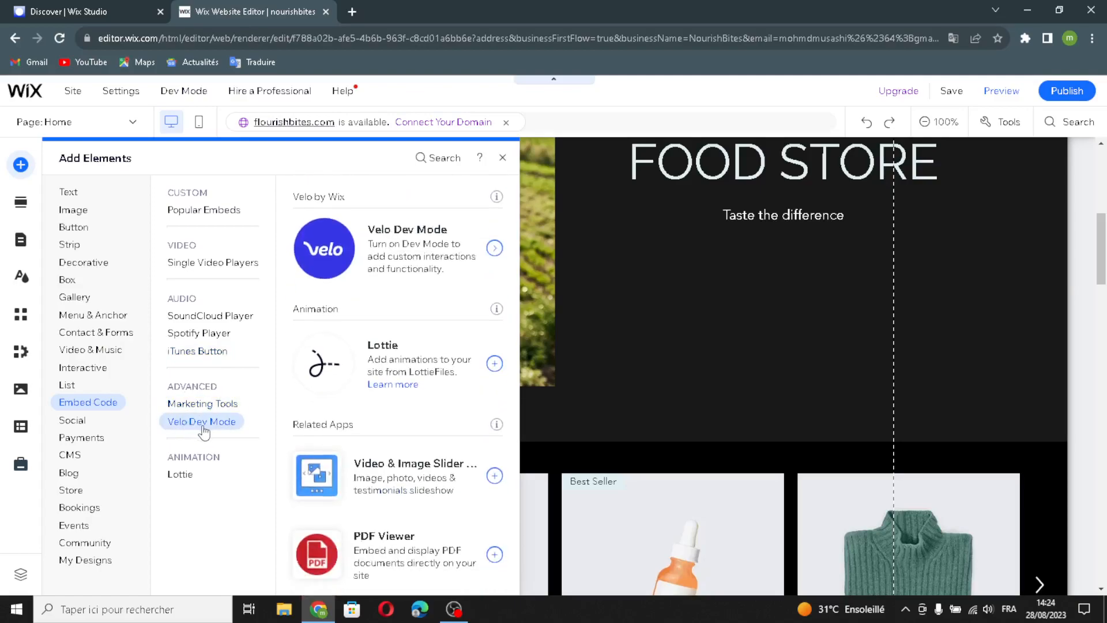
pyautogui.click(186, 474)
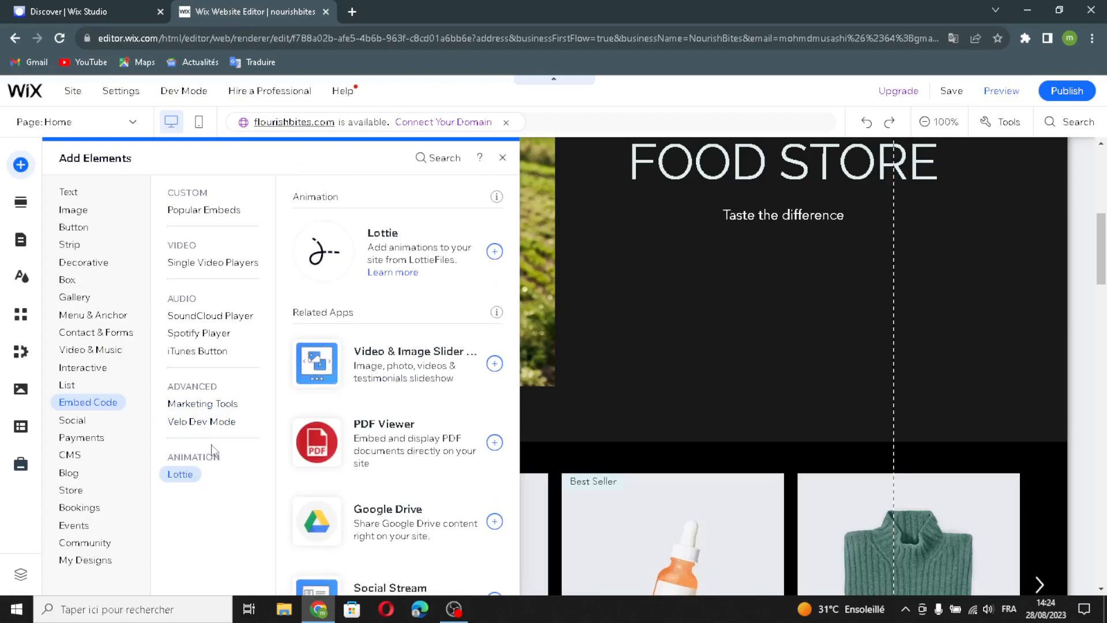
# Browse the social elements: social bar, Facebook, Twitter, Pinterest, VK, LINE and YouTube.
pyautogui.click(76, 425)
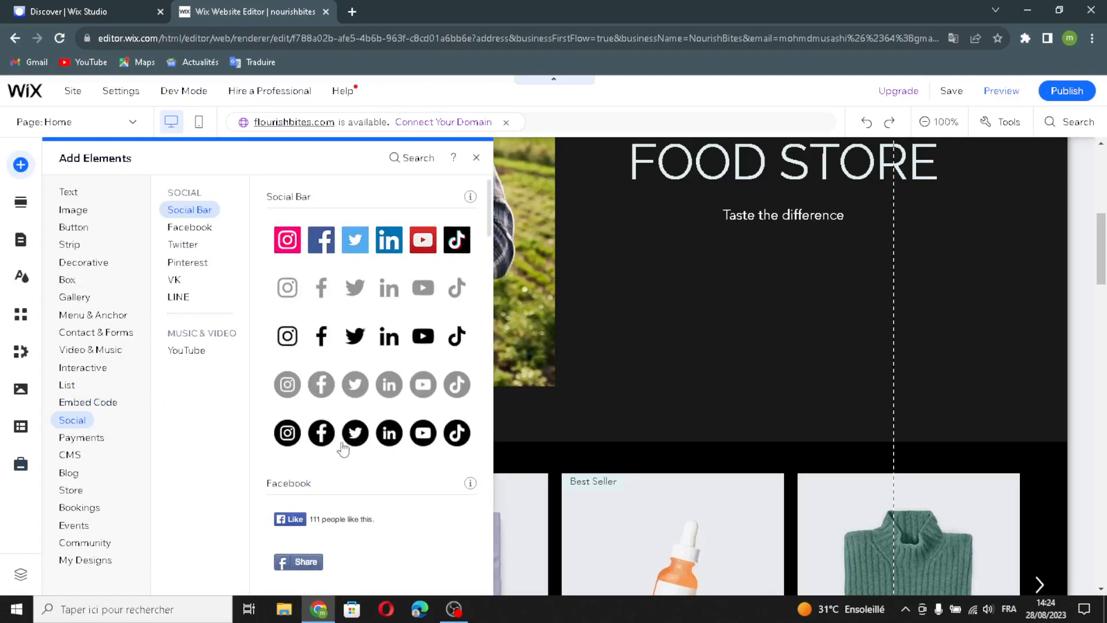
pyautogui.scroll(-1, 881, 544)
pyautogui.scroll(-4, 952, 539)
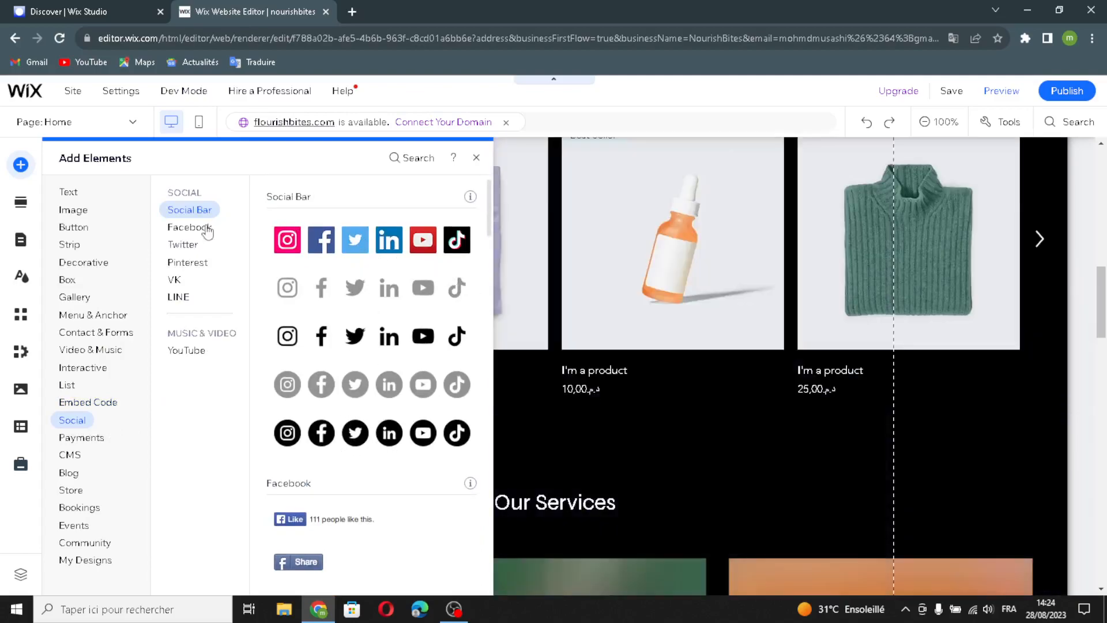
pyautogui.click(190, 230)
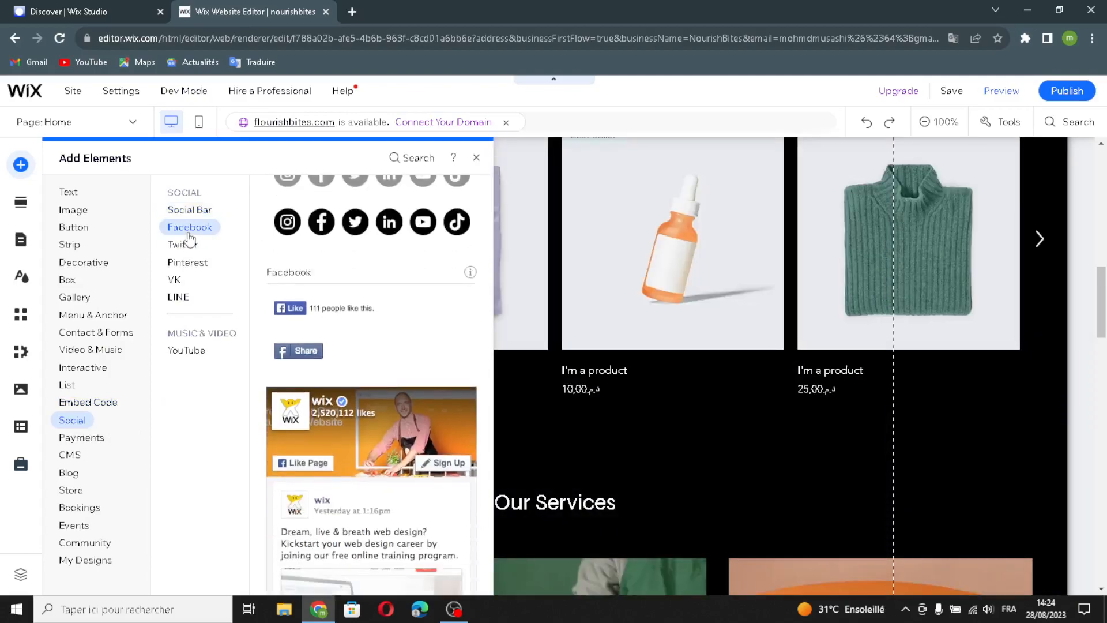
pyautogui.click(183, 247)
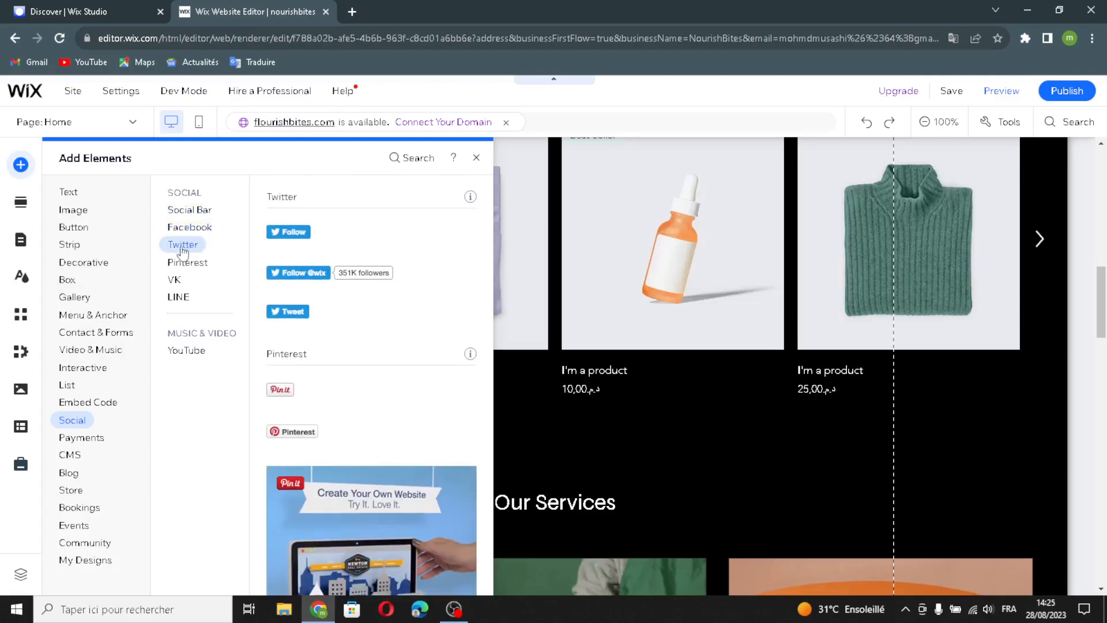
pyautogui.click(179, 262)
pyautogui.click(173, 280)
pyautogui.click(169, 297)
pyautogui.click(198, 361)
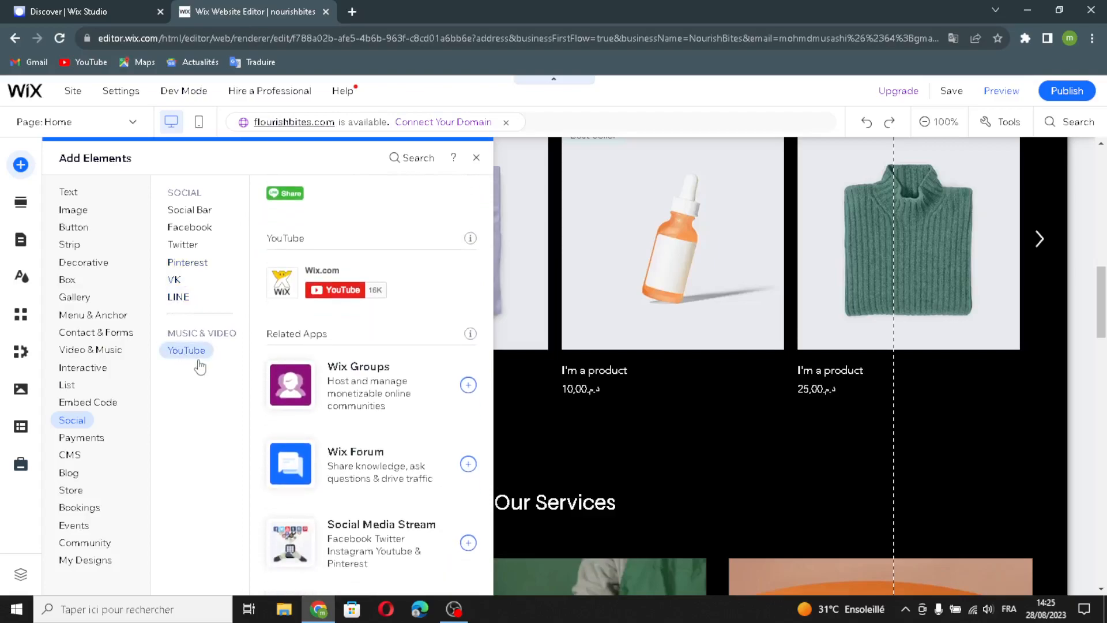
# Review the payment elements: pay and PayPal buttons, order and donation forms, pricing plans and the store's grid product gallery.
pyautogui.click(80, 440)
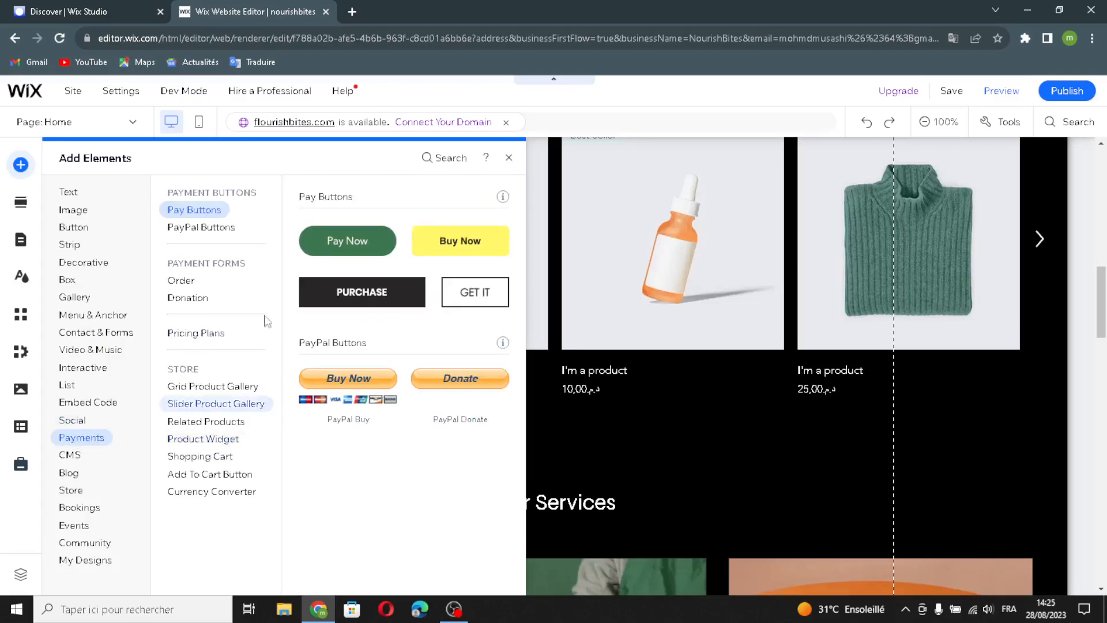
pyautogui.click(198, 229)
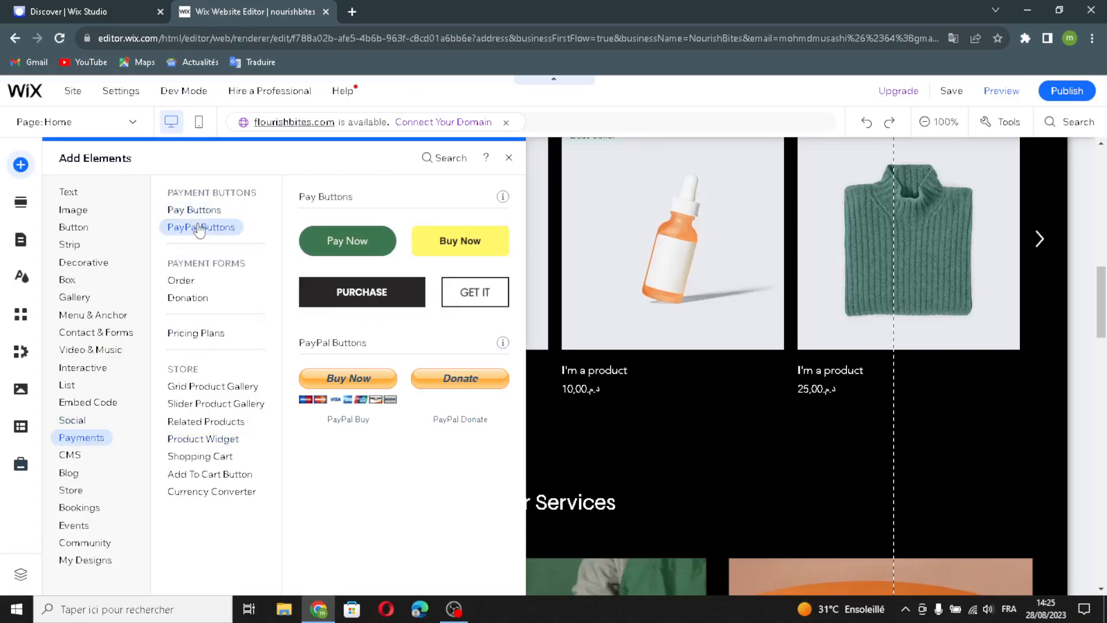
pyautogui.click(180, 281)
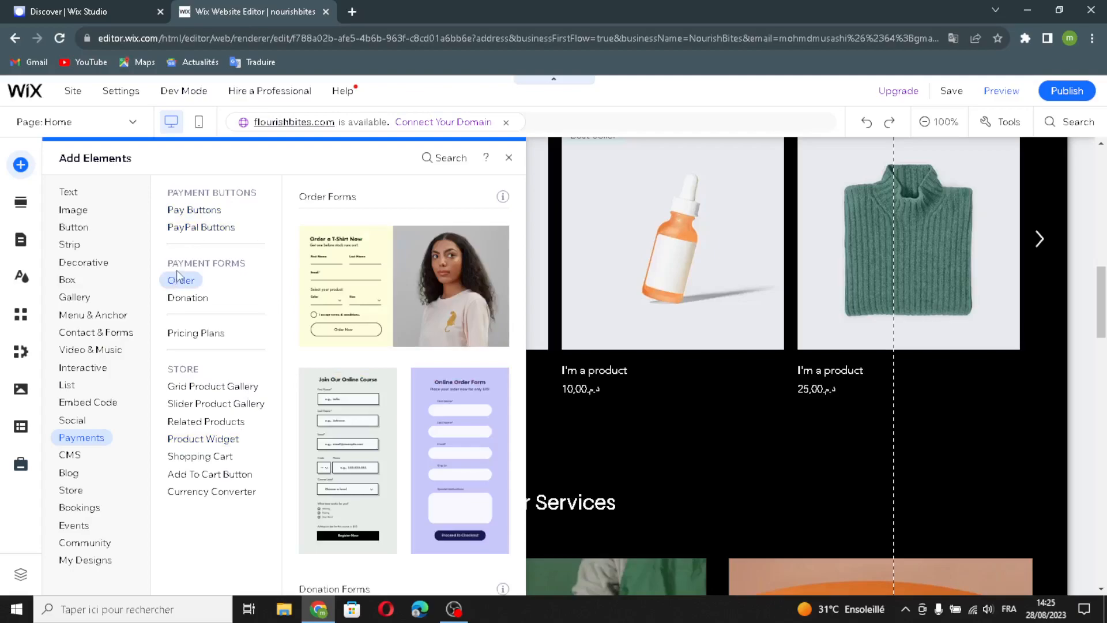
pyautogui.click(179, 298)
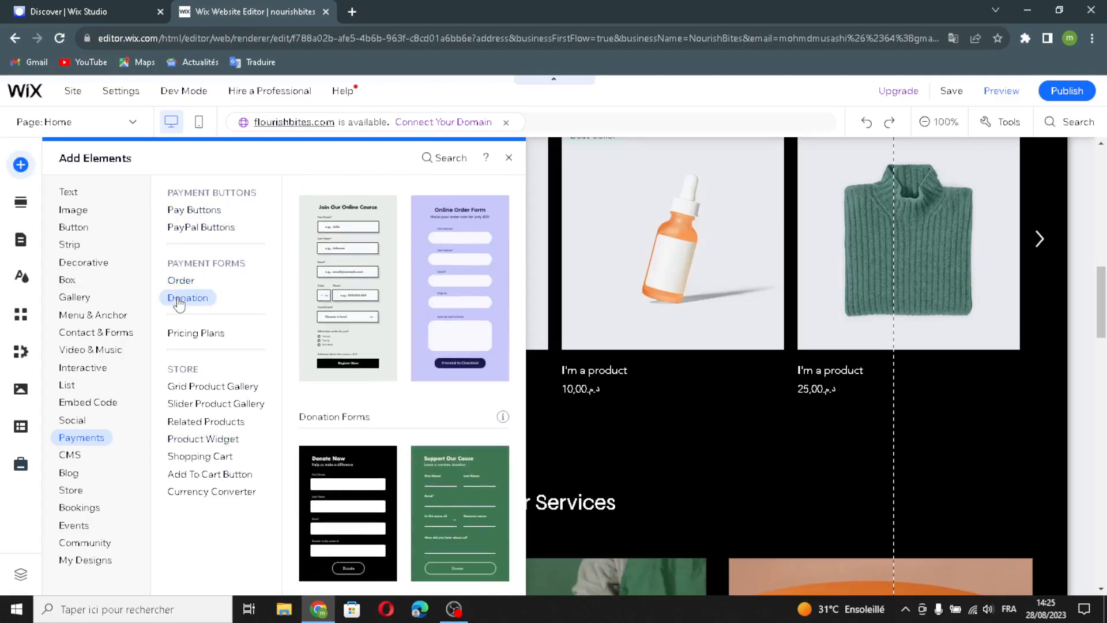
pyautogui.click(191, 339)
pyautogui.click(183, 387)
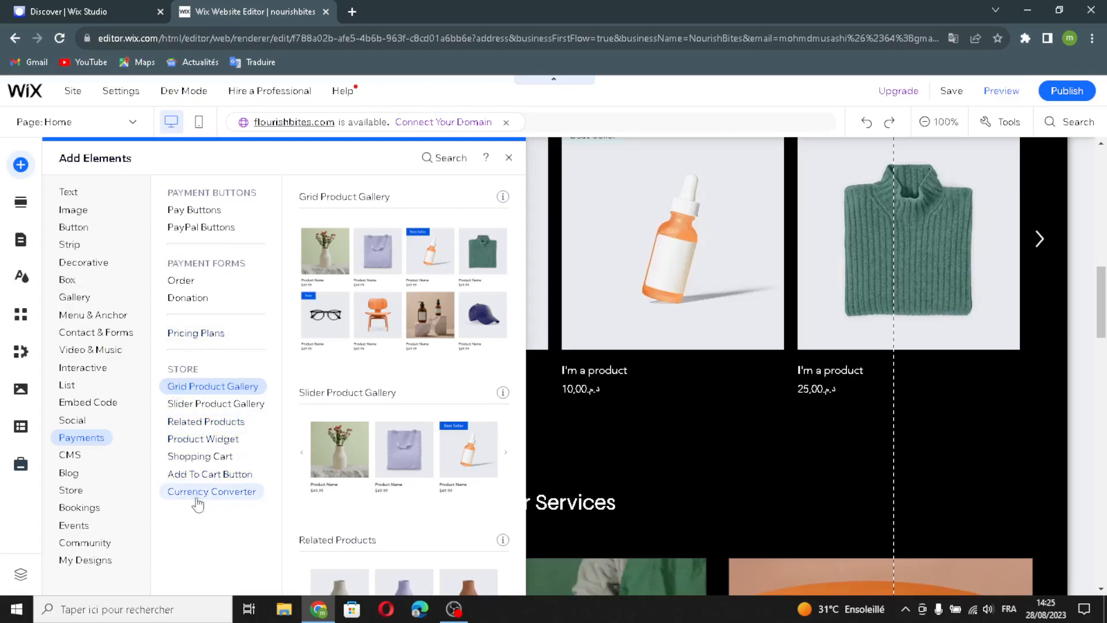
# Look through the CMS, Blog and Store element categories.
pyautogui.click(68, 455)
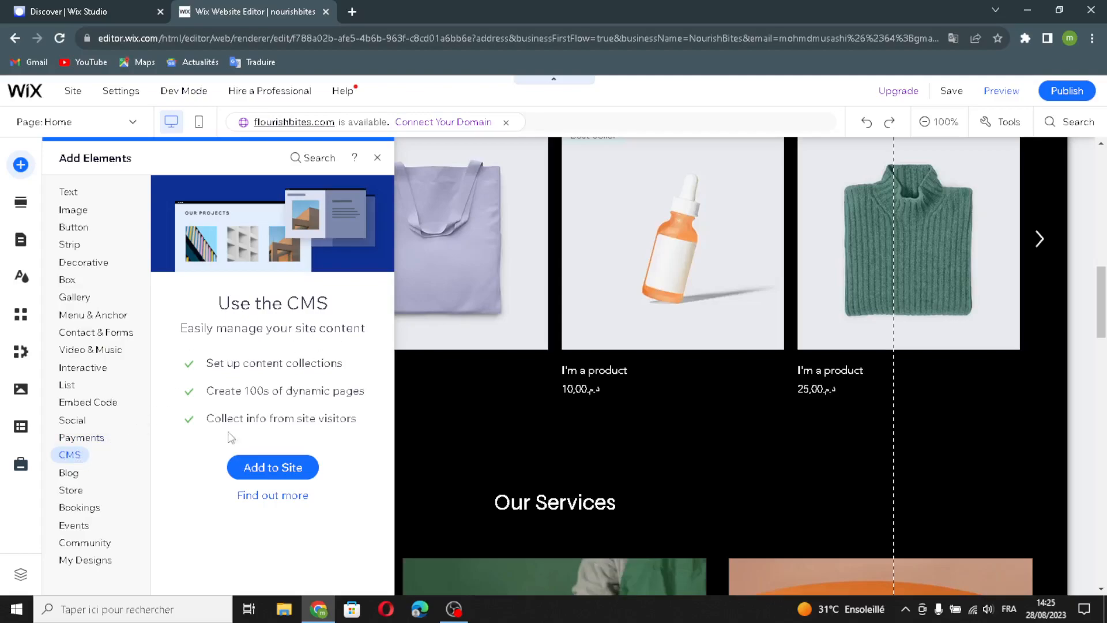
pyautogui.click(69, 474)
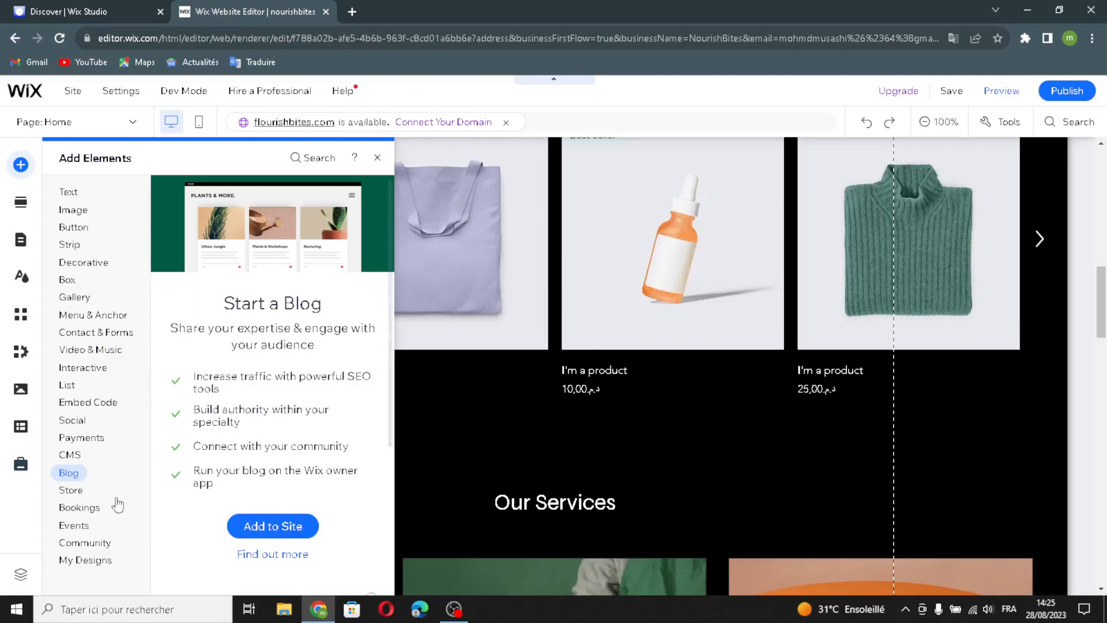
pyautogui.click(71, 491)
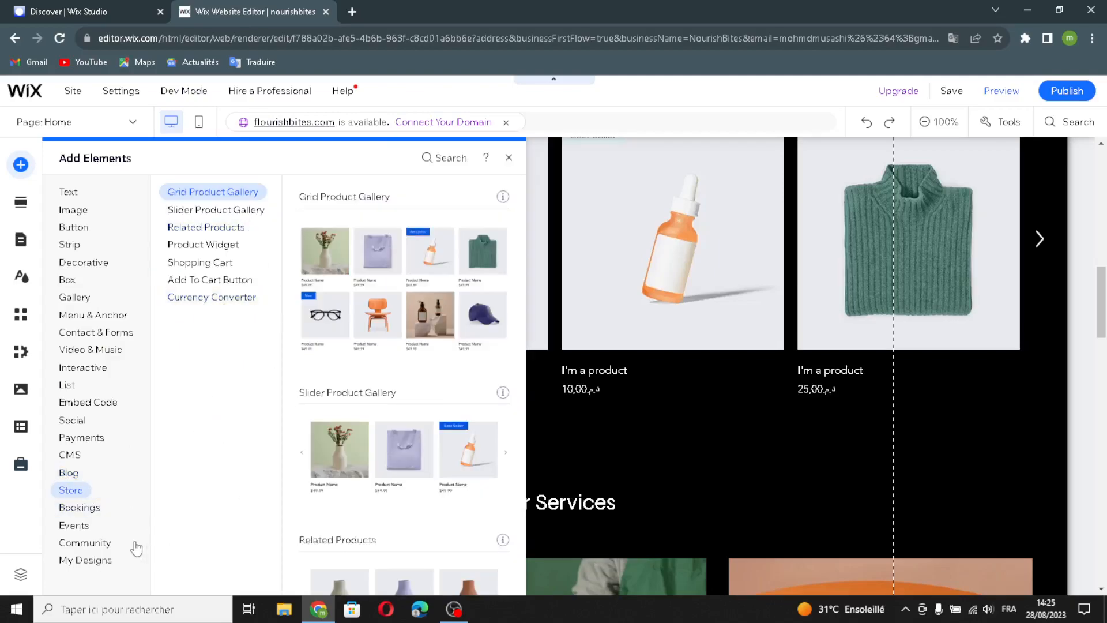
# Examine the bookings elements, including the featured service, health waiver and pricing plans.
pyautogui.click(80, 509)
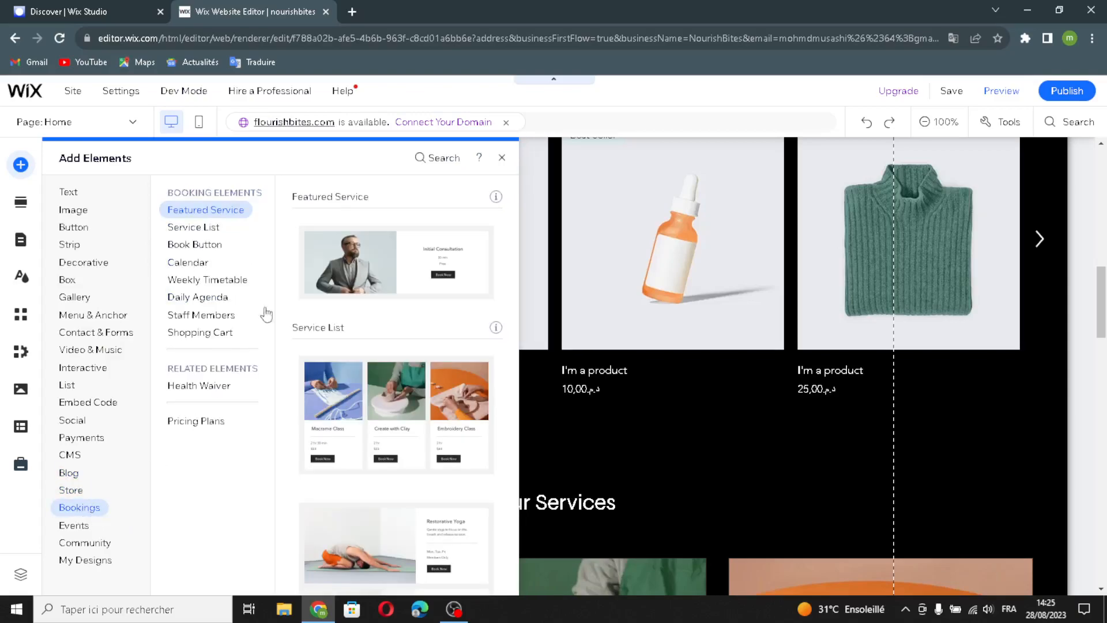
pyautogui.click(220, 384)
pyautogui.click(184, 422)
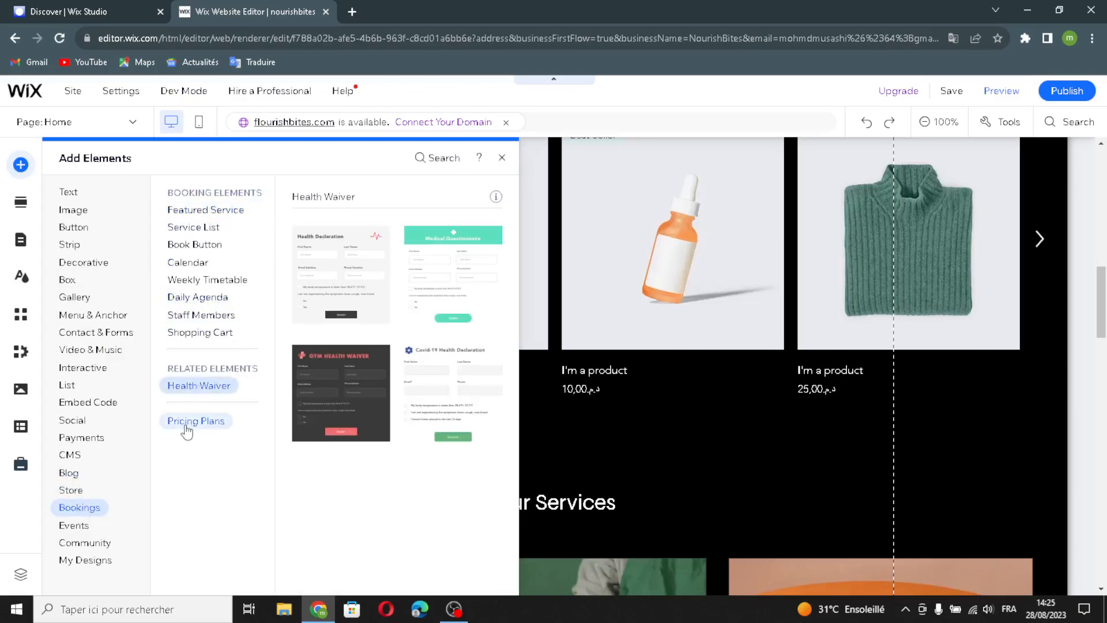
# Check the Events, Community and My Designs element categories.
pyautogui.click(79, 526)
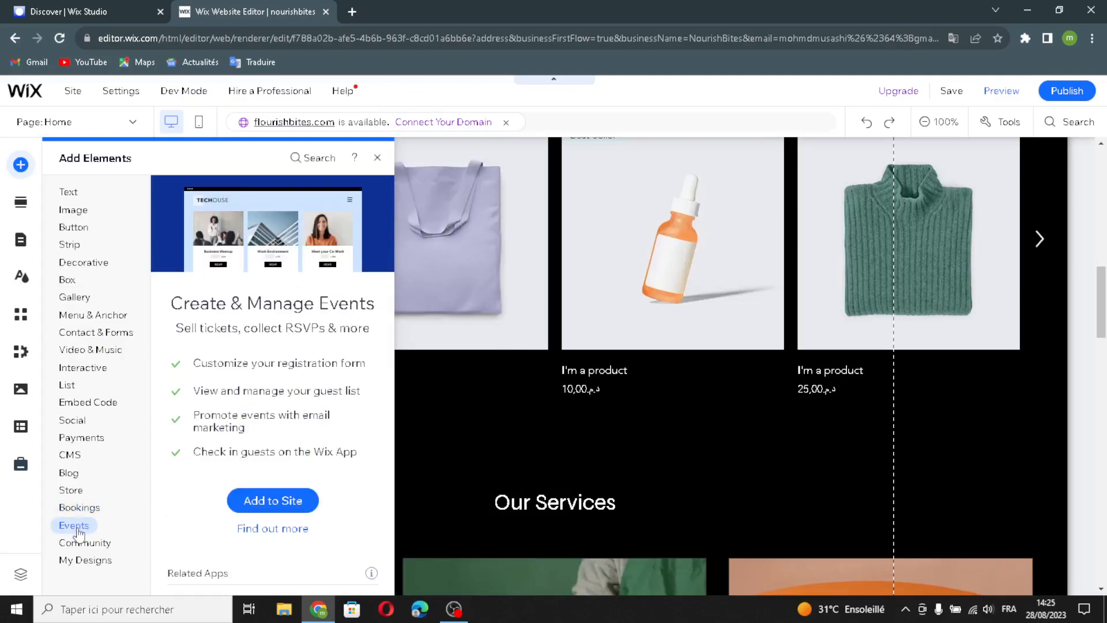
pyautogui.click(83, 543)
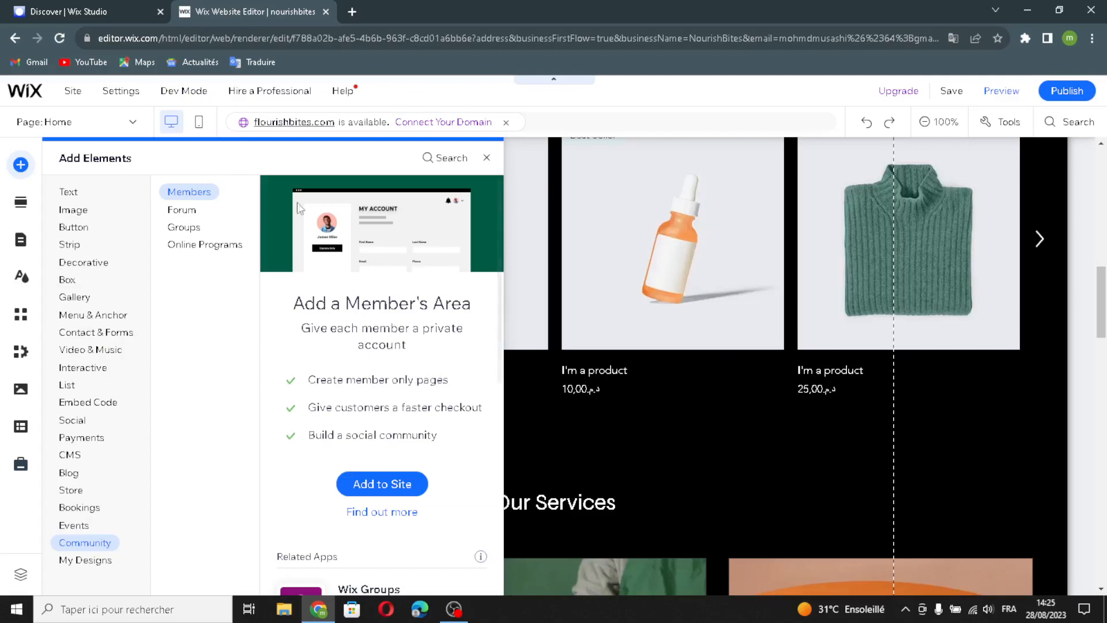
pyautogui.click(99, 561)
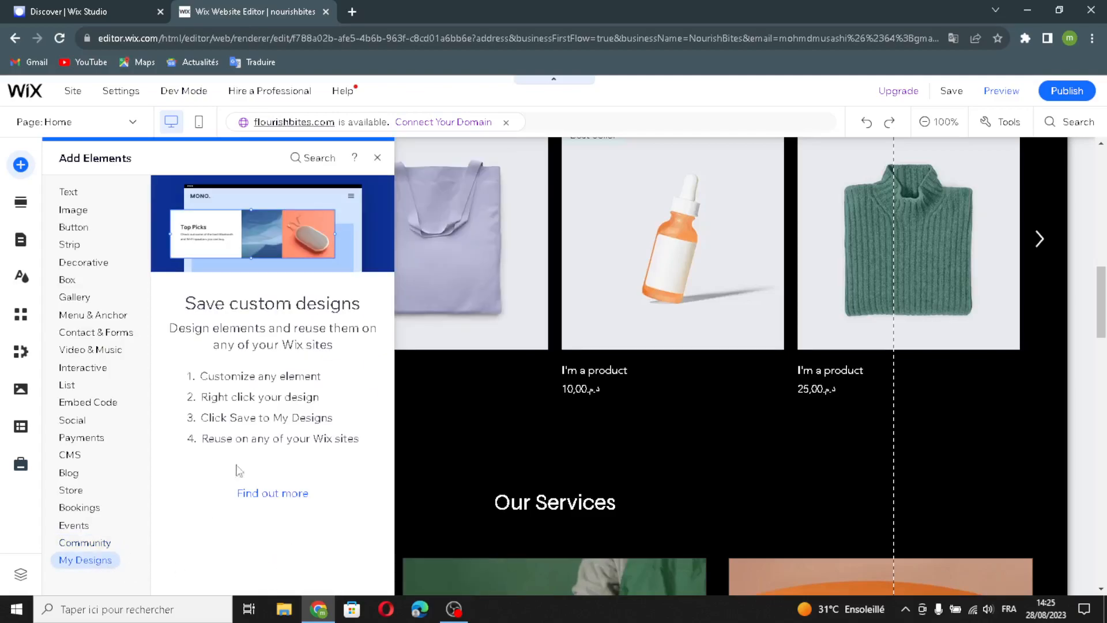
# Look over the Welcome section templates, the site pages and menu, and the site design options.
pyautogui.click(16, 208)
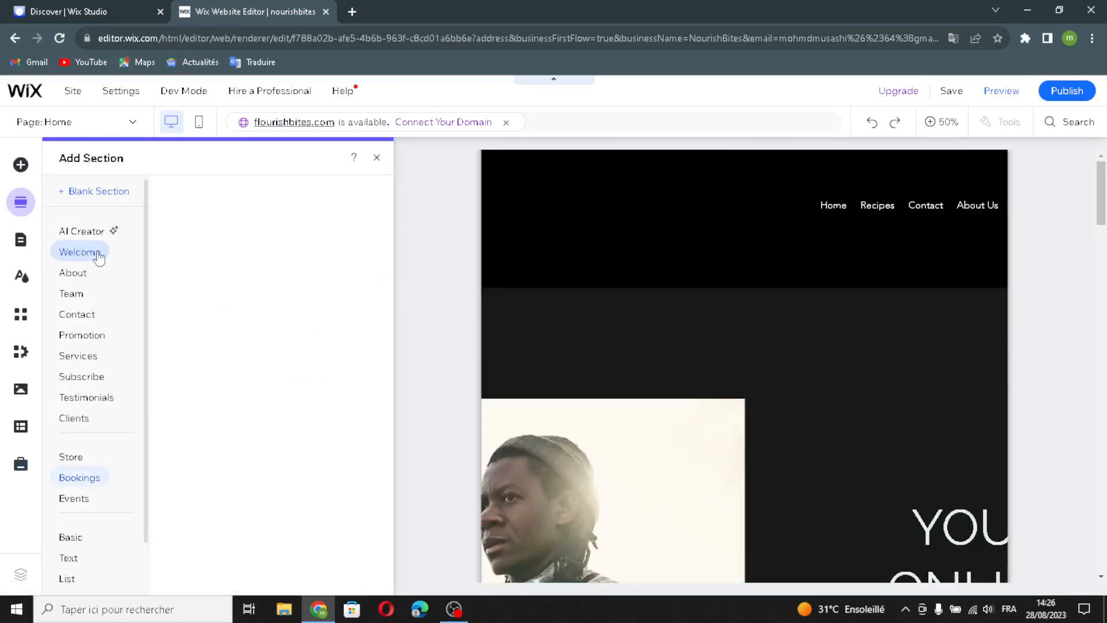
pyautogui.click(94, 252)
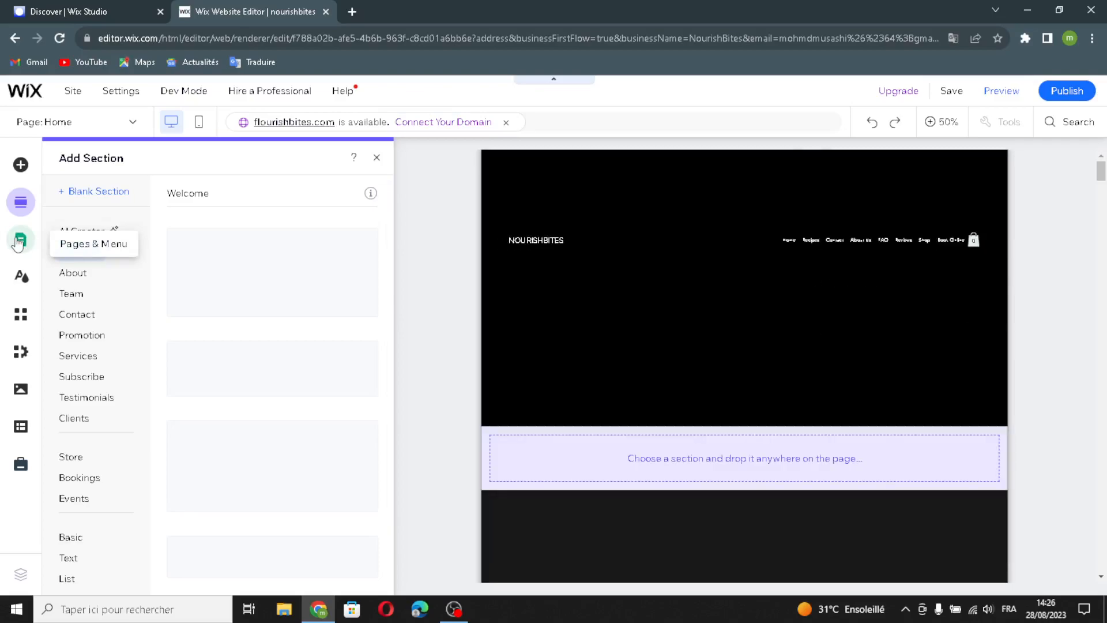
pyautogui.click(18, 242)
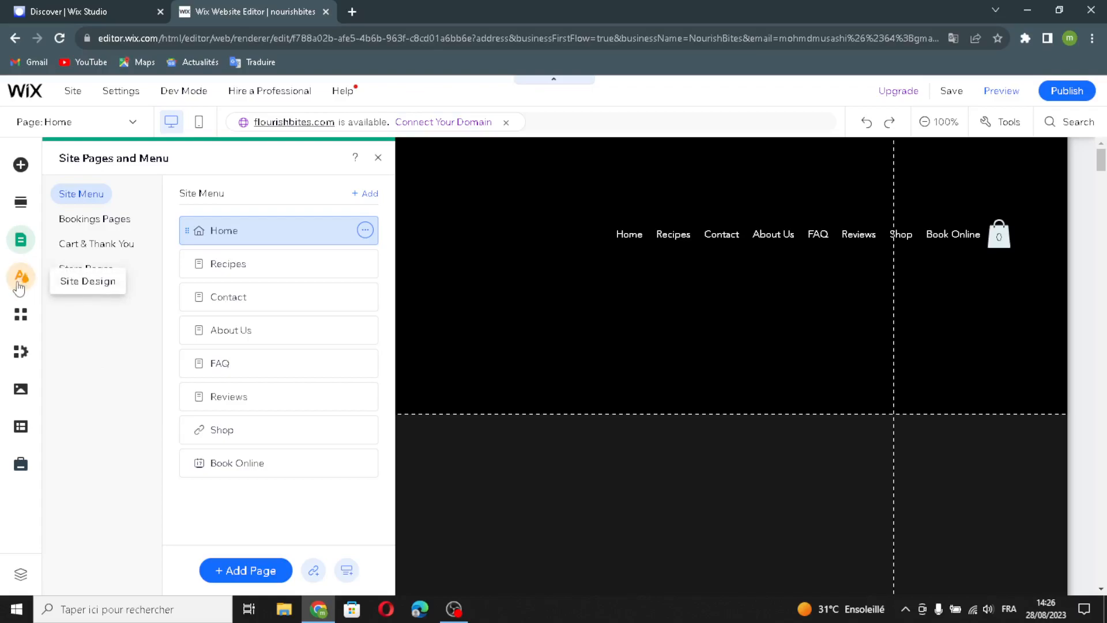
pyautogui.click(23, 286)
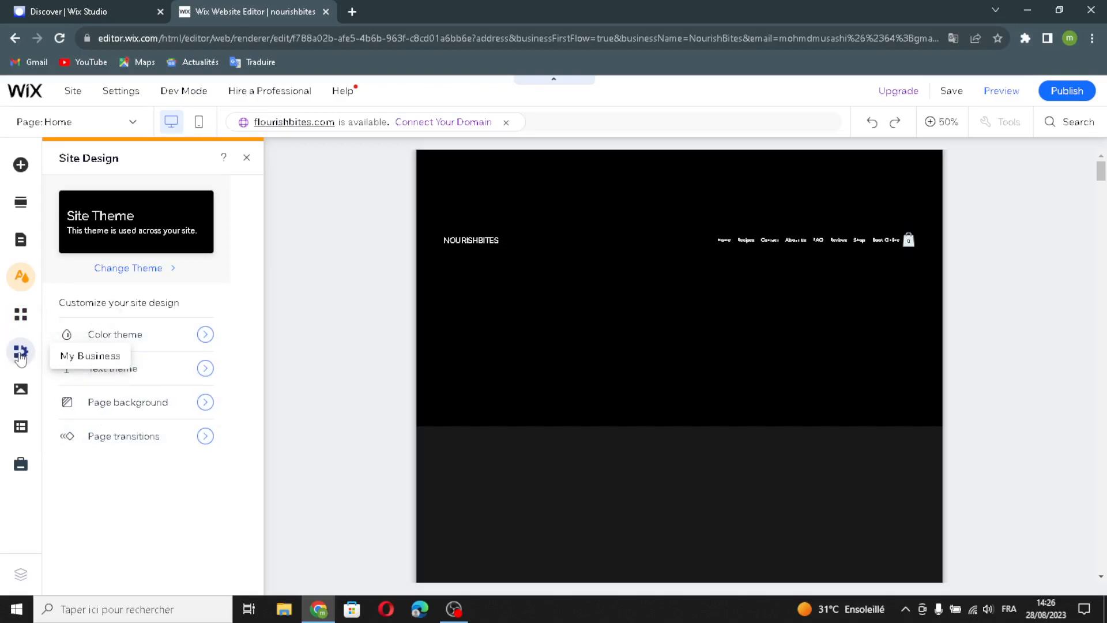
# Browse the media library's free Wix images and videos and the Marketing & SEO options, and return to the home page.
pyautogui.click(20, 392)
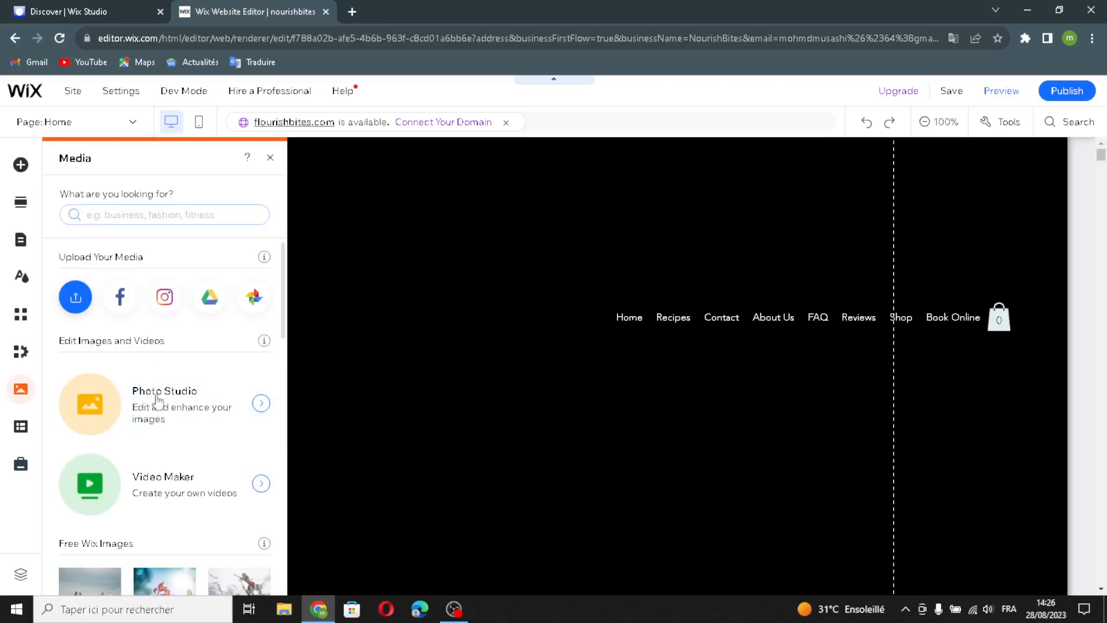
pyautogui.scroll(-7, 196, 548)
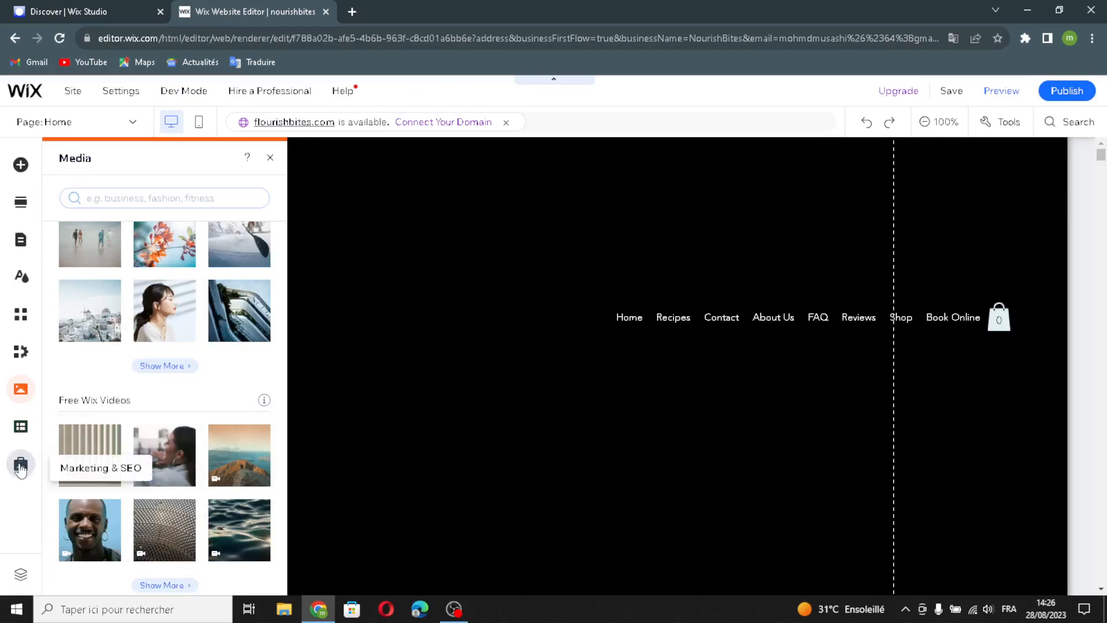
pyautogui.click(21, 466)
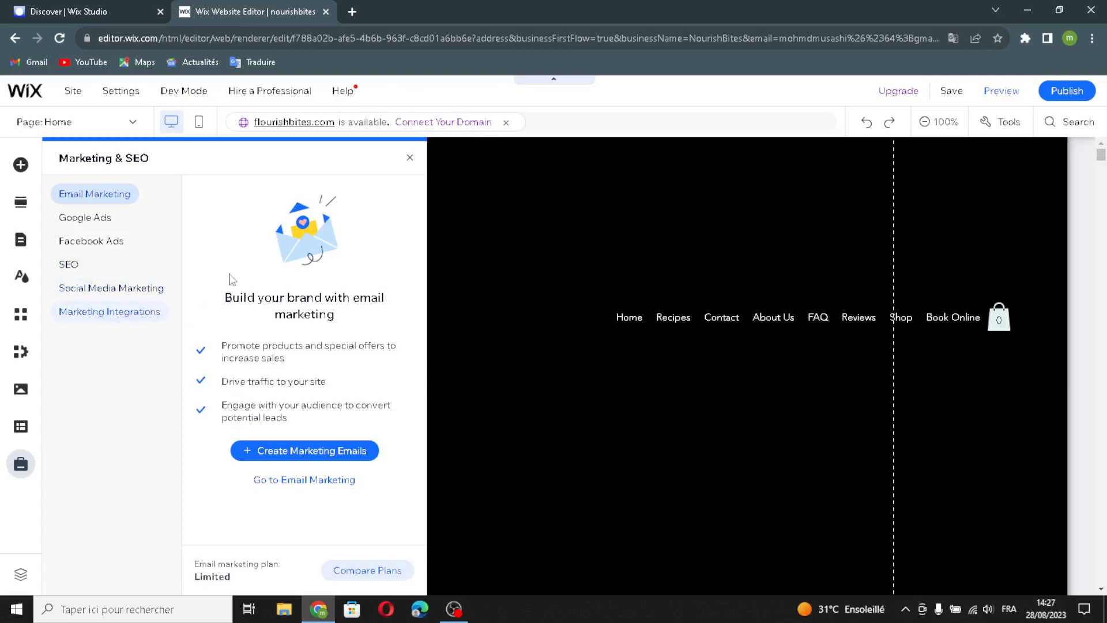
pyautogui.click(410, 158)
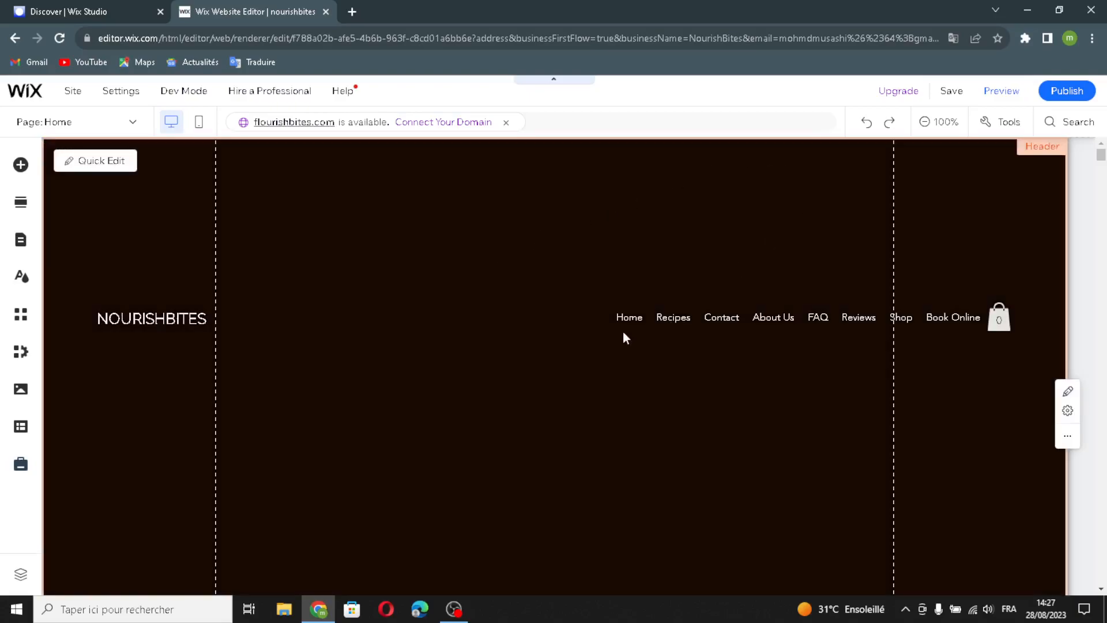
pyautogui.scroll(-8, 623, 331)
pyautogui.scroll(-5, 638, 339)
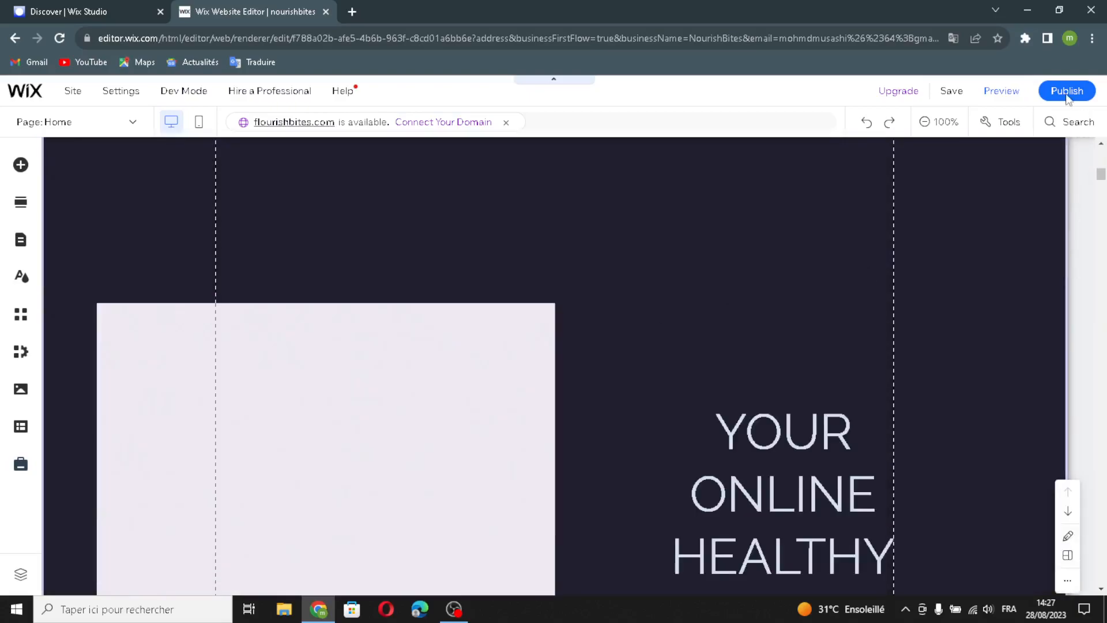